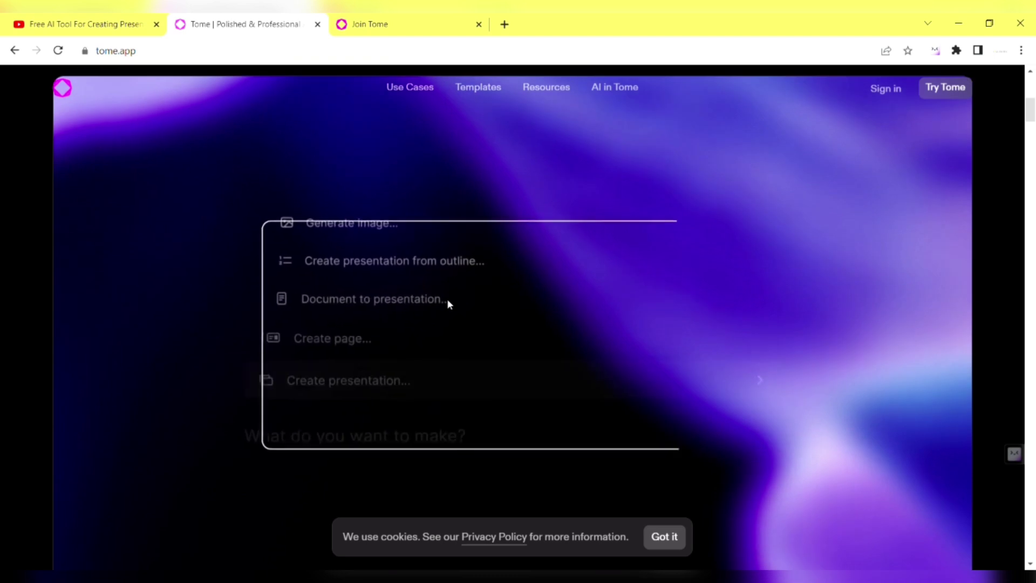
- Sign up with Google and submit the profile with Marketing & Brand as work type
{"action": "left_click", "coordinate": [372, 25]}
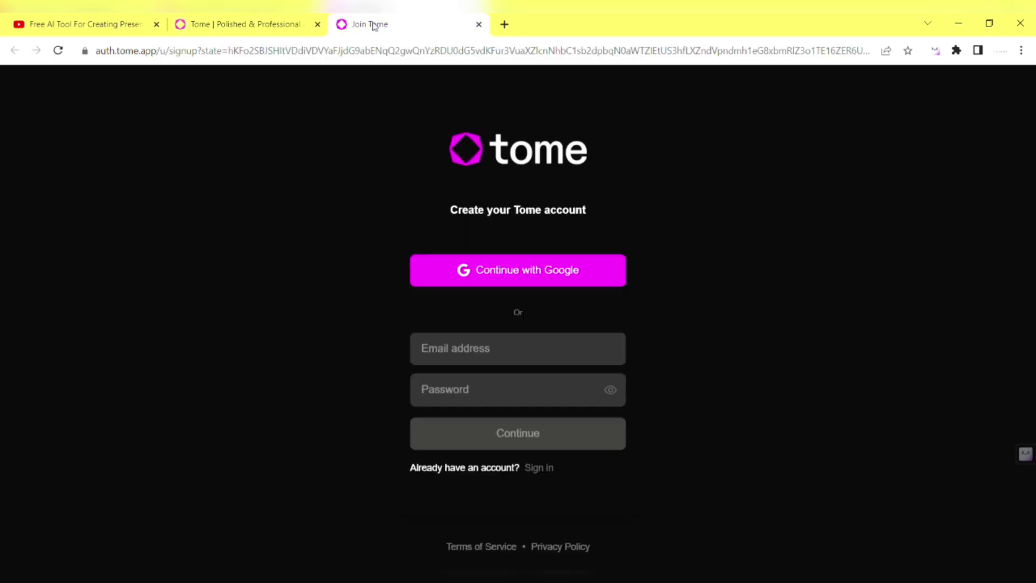
{"action": "left_click", "coordinate": [491, 271]}
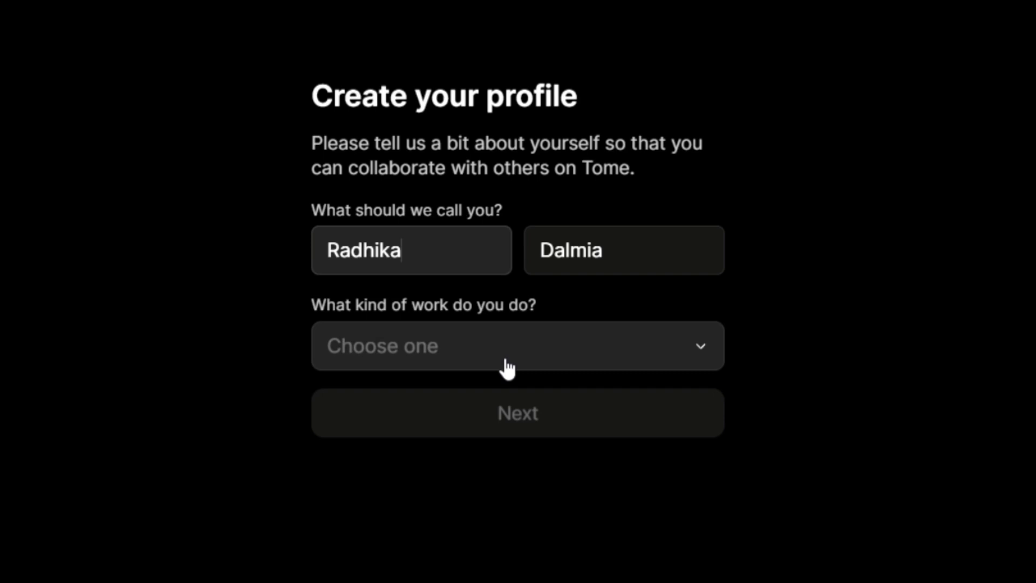
{"action": "left_click", "coordinate": [507, 367]}
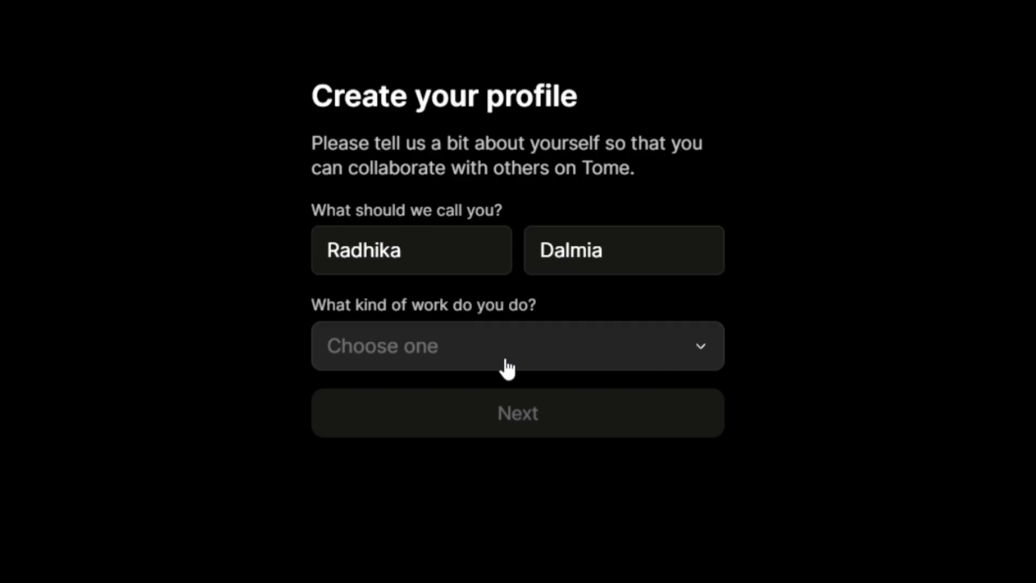
{"action": "left_click", "coordinate": [503, 366]}
{"action": "left_click", "coordinate": [464, 71]}
{"action": "left_click", "coordinate": [538, 419]}
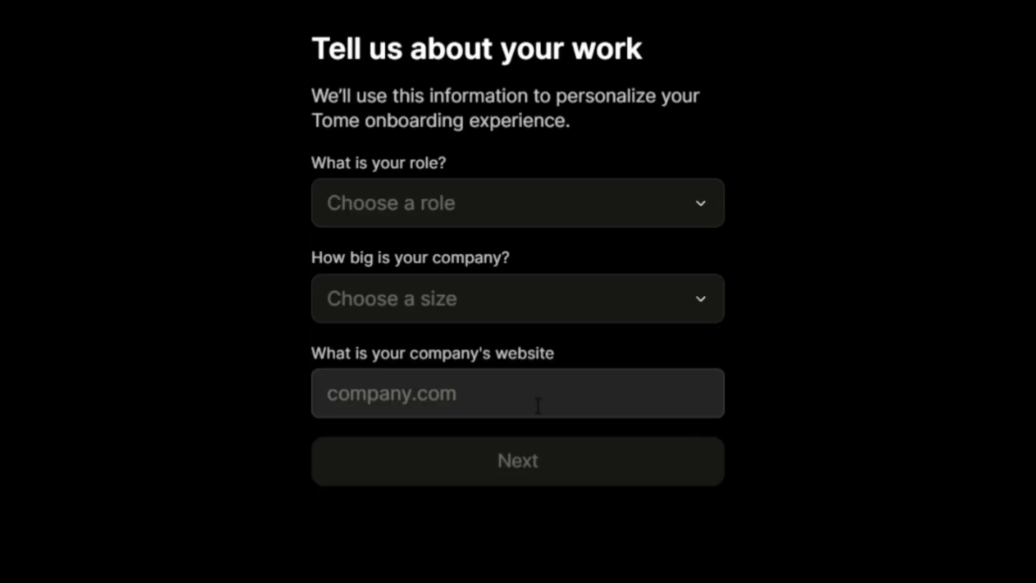
- Submit work details: Solo-preneur / Freelancer role, company size 1-50, and company website
{"action": "left_click", "coordinate": [513, 202]}
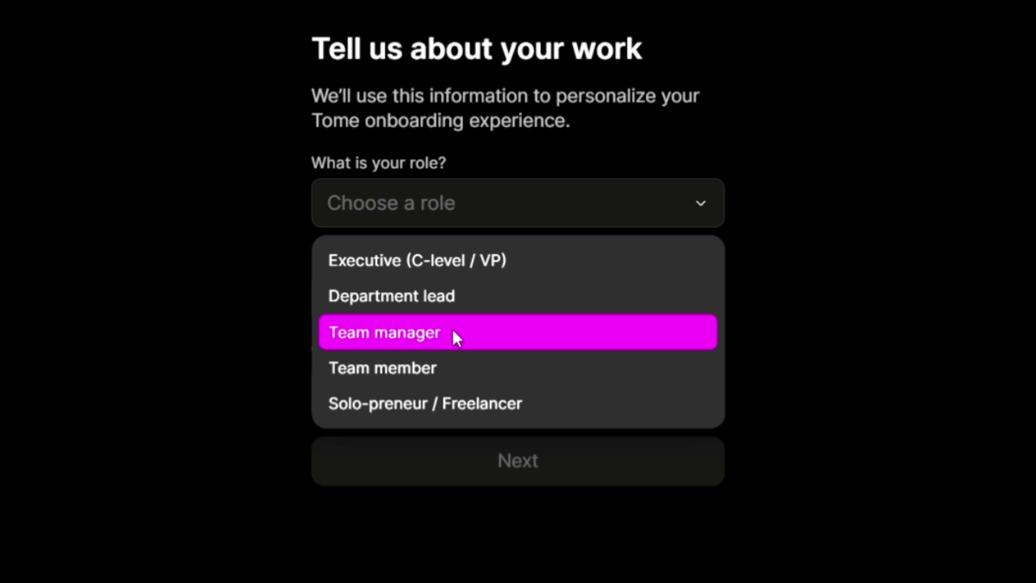
{"action": "left_click", "coordinate": [453, 404]}
{"action": "left_click", "coordinate": [437, 298]}
{"action": "left_click", "coordinate": [430, 371]}
{"action": "left_click", "coordinate": [433, 409]}
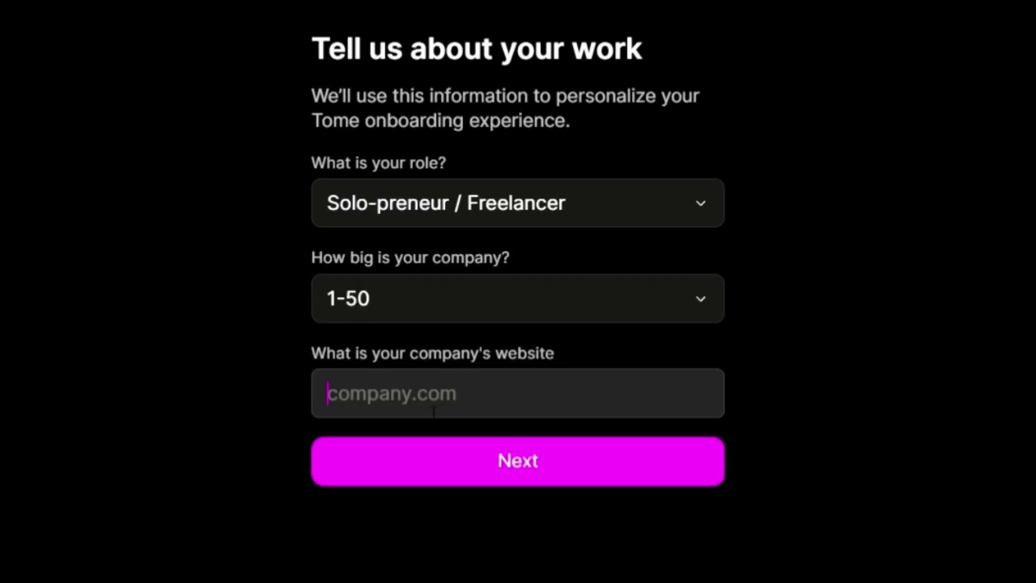
{"action": "type", "text": "www.be10x.com"}
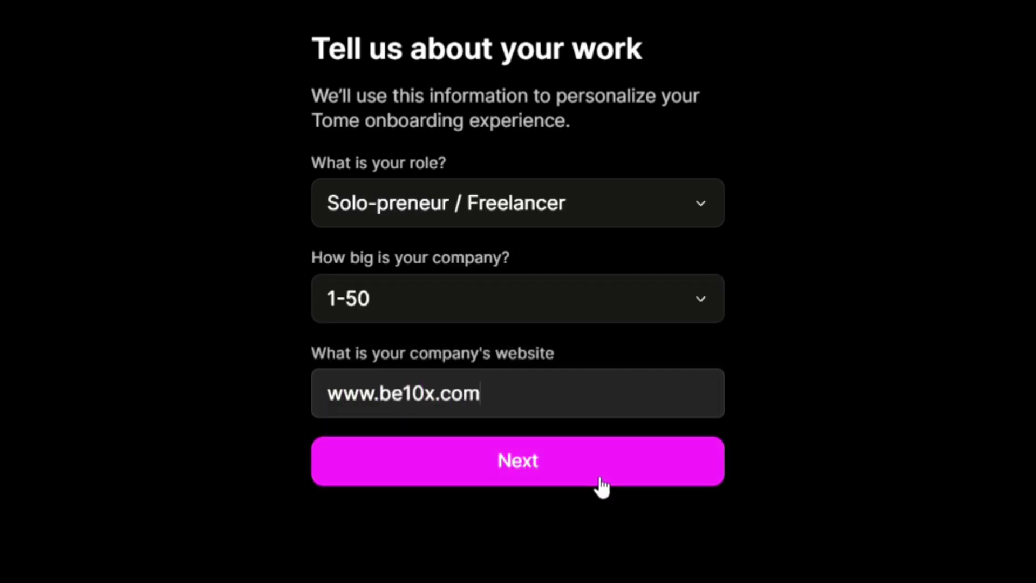
{"action": "left_click", "coordinate": [596, 484]}
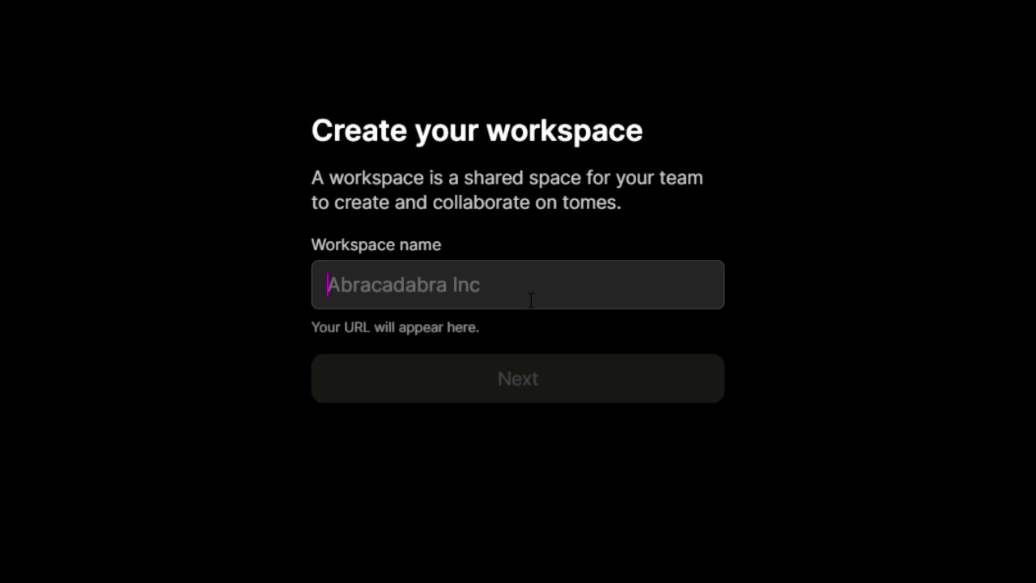
{"action": "type", "text": "Radhika"}
- Create the workspace, set Neptune as default theme, and pick the free Basic plan
{"action": "left_click", "coordinate": [491, 379]}
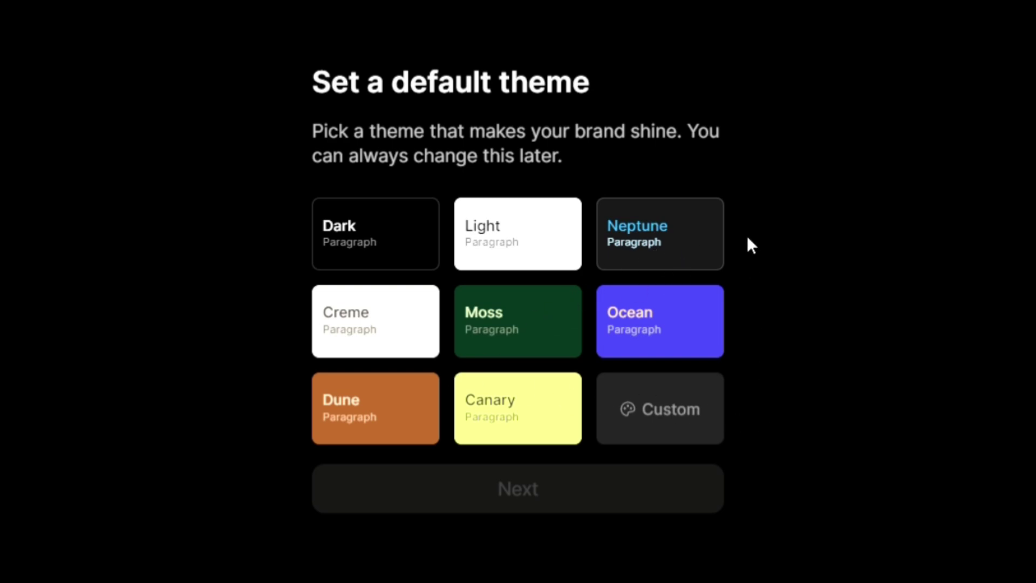
{"action": "left_click", "coordinate": [706, 241]}
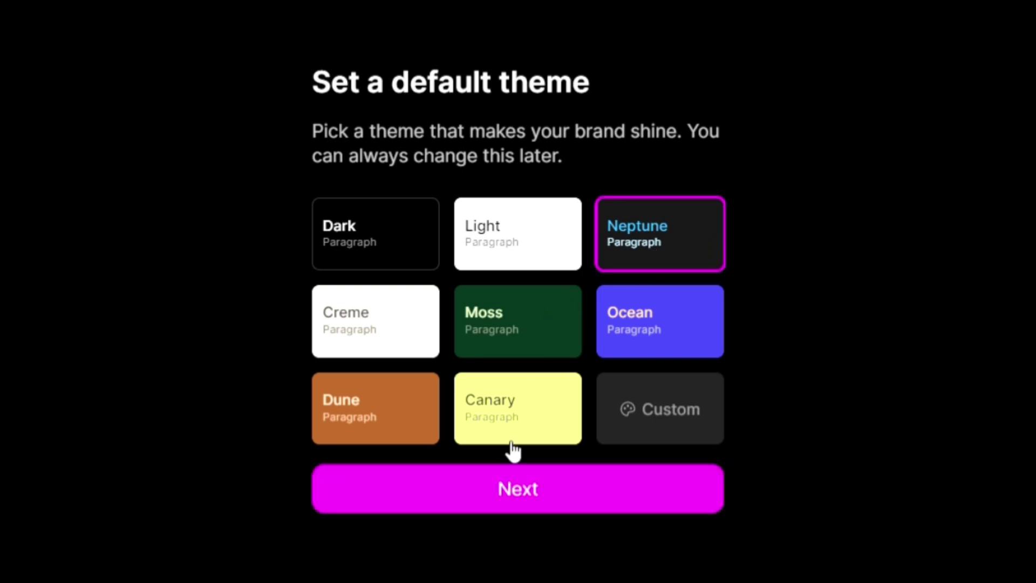
{"action": "left_click", "coordinate": [486, 507]}
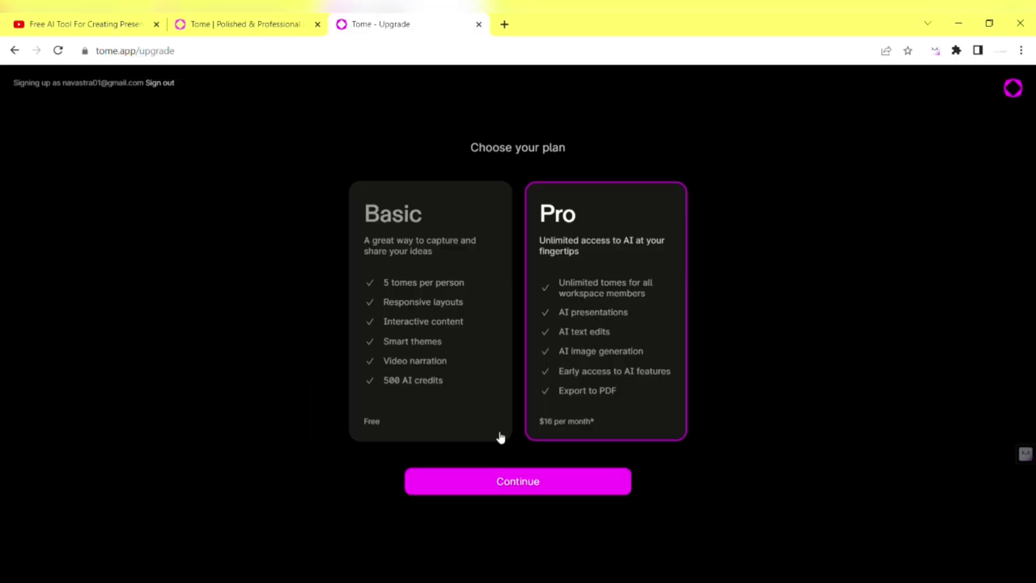
{"action": "left_click", "coordinate": [451, 418]}
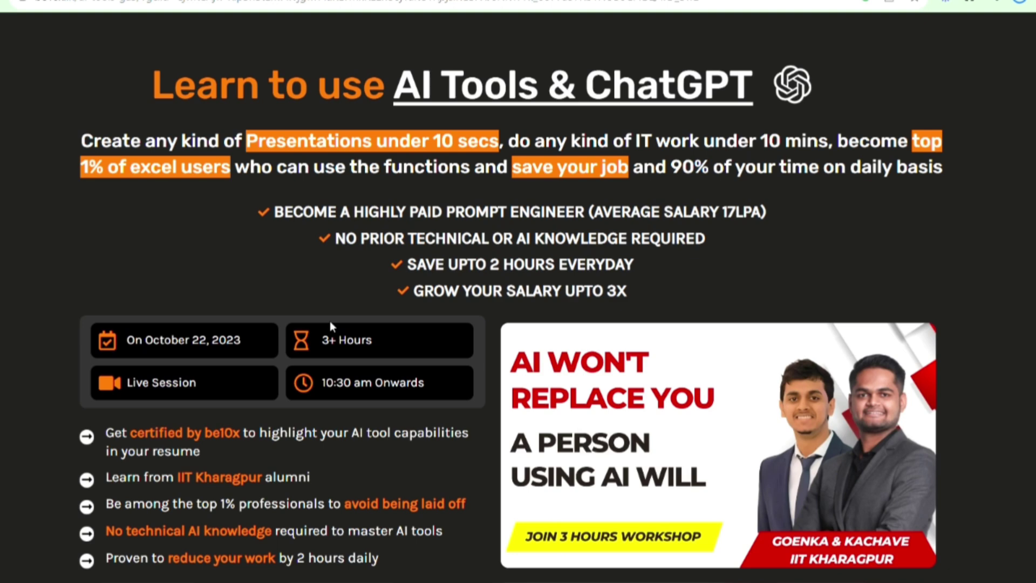
{"action": "scroll", "coordinate": [329, 321], "scroll_direction": "down", "scroll_amount": 2}
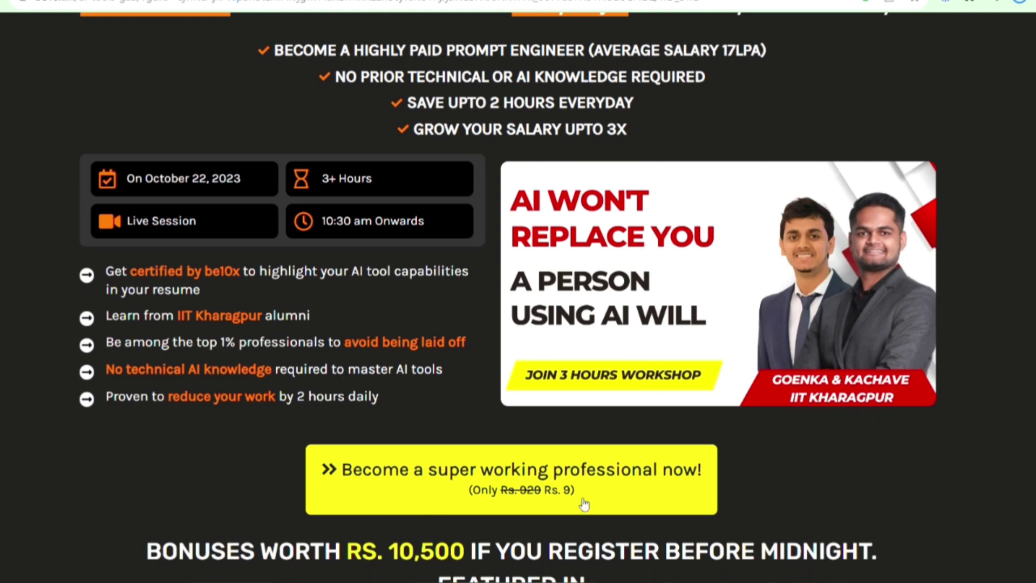
{"action": "scroll", "coordinate": [626, 470], "scroll_direction": "down", "scroll_amount": 2}
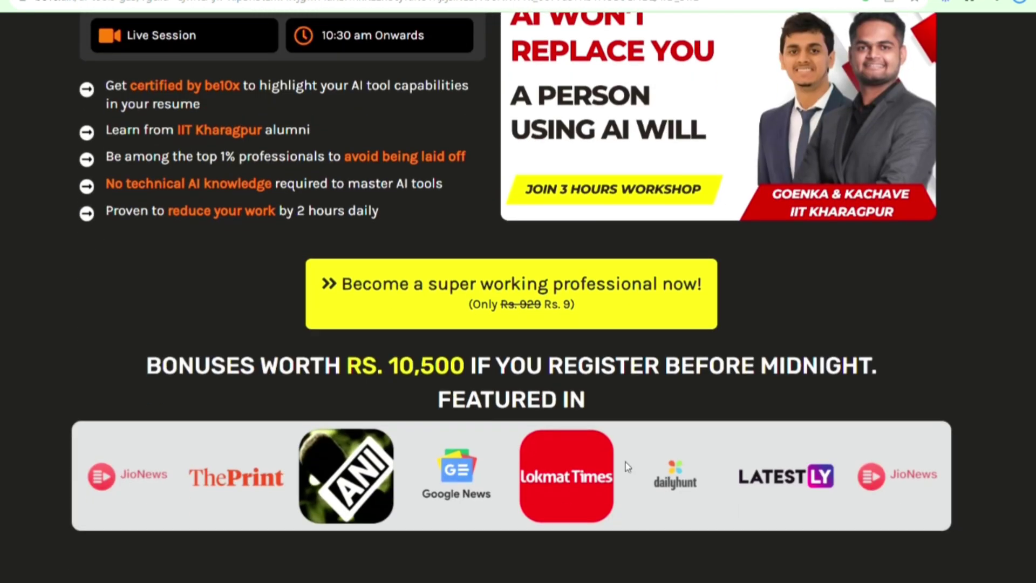
{"action": "scroll", "coordinate": [624, 467], "scroll_direction": "down", "scroll_amount": 3}
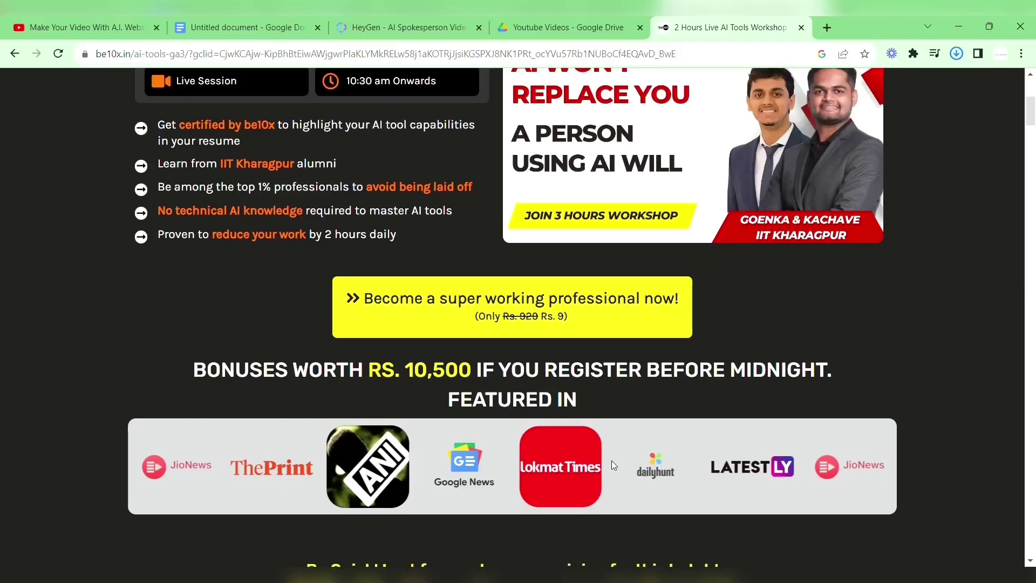
{"action": "scroll", "coordinate": [613, 464], "scroll_direction": "down", "scroll_amount": 3}
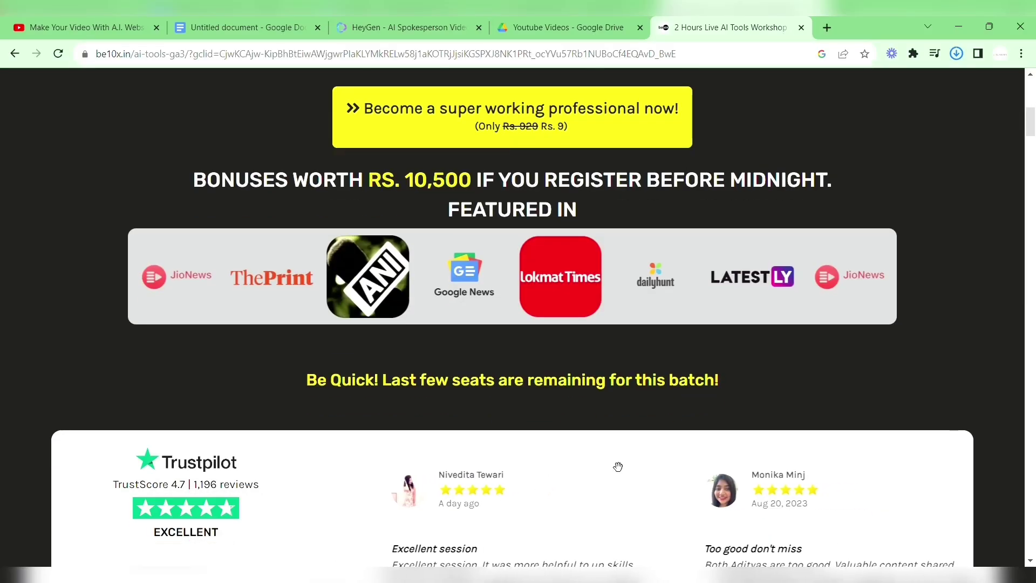
{"action": "scroll", "coordinate": [617, 467], "scroll_direction": "down", "scroll_amount": 2}
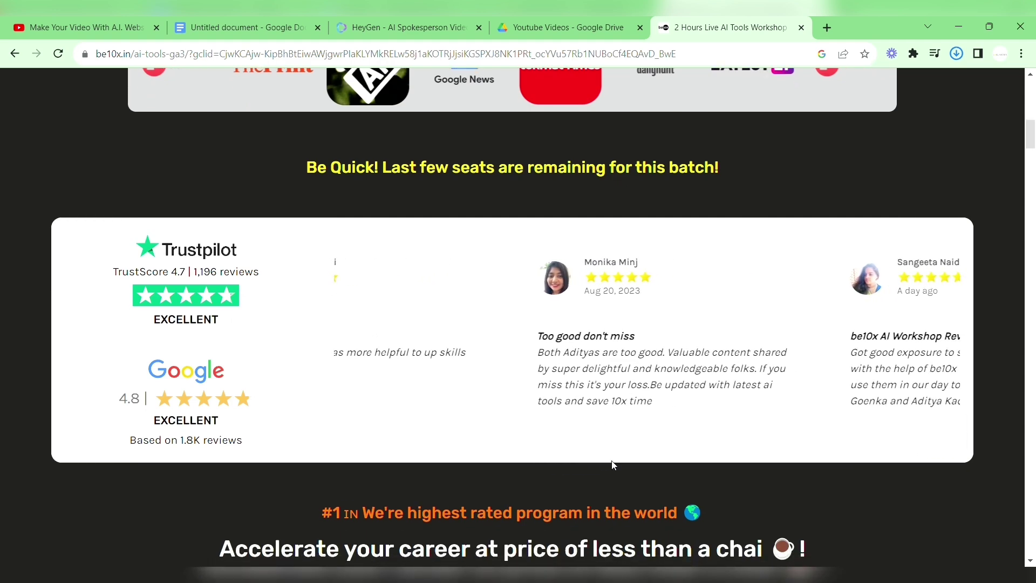
{"action": "scroll", "coordinate": [612, 464], "scroll_direction": "down", "scroll_amount": 1}
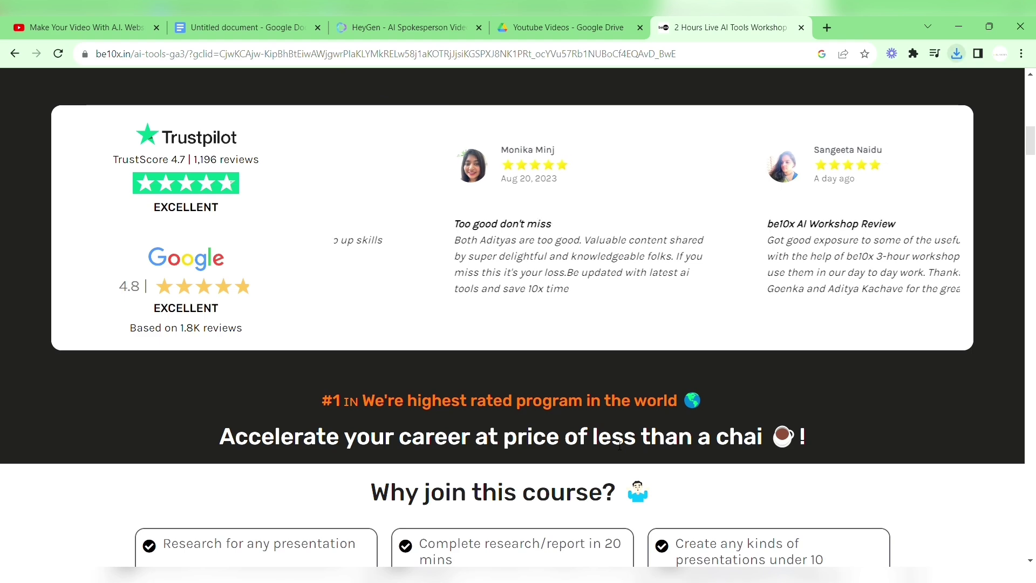
{"action": "scroll", "coordinate": [620, 445], "scroll_direction": "down", "scroll_amount": 1}
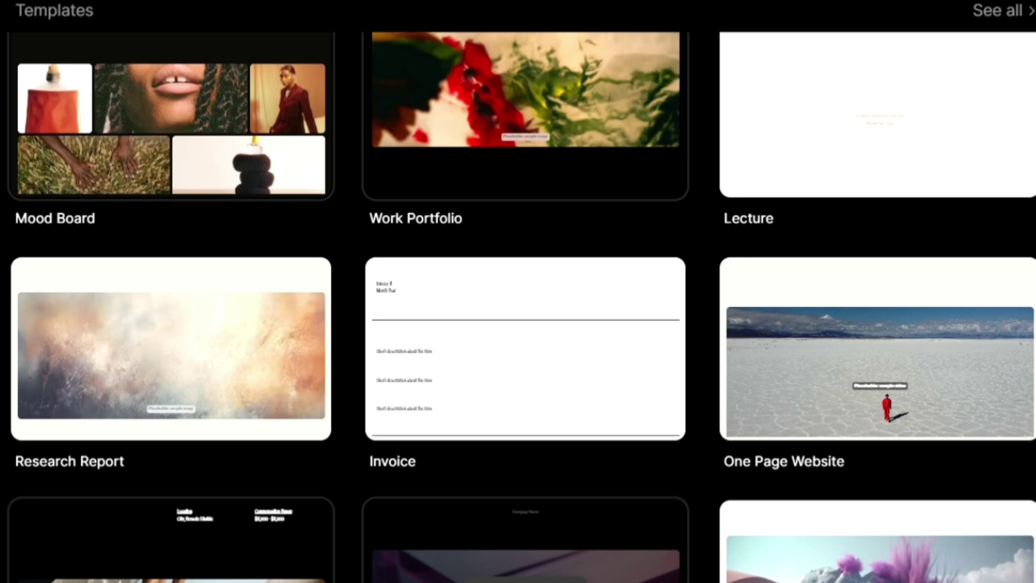
{"action": "scroll", "coordinate": [521, 308], "scroll_direction": "down", "scroll_amount": 2}
{"action": "scroll", "coordinate": [522, 307], "scroll_direction": "down", "scroll_amount": 3}
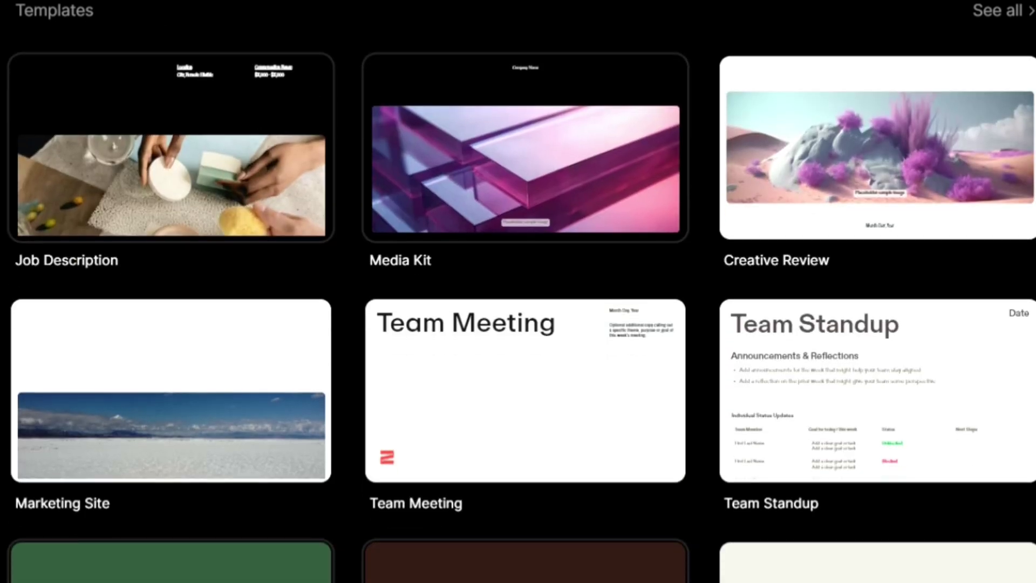
{"action": "scroll", "coordinate": [521, 364], "scroll_direction": "down", "scroll_amount": 4}
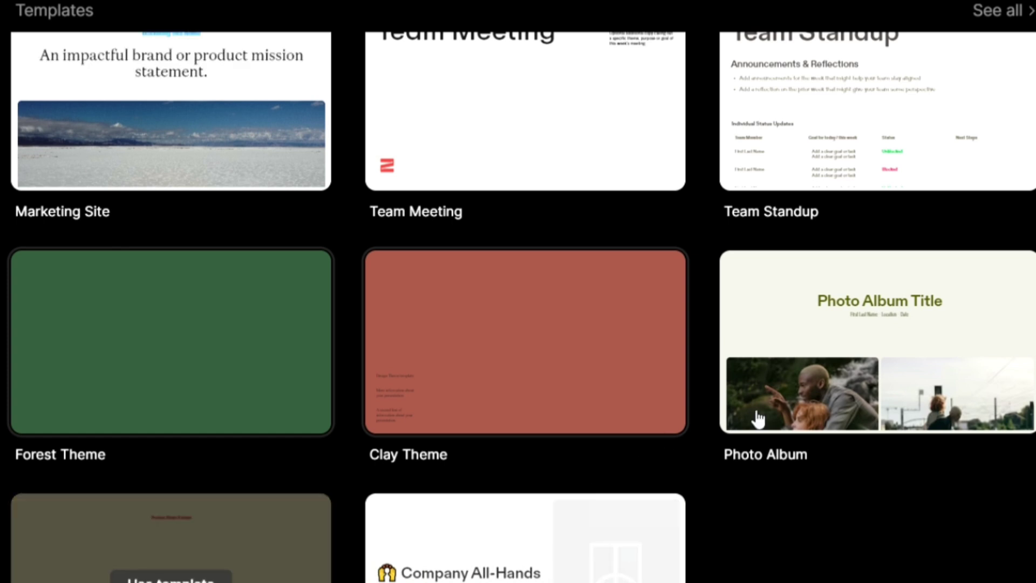
{"action": "scroll", "coordinate": [539, 453], "scroll_direction": "up", "scroll_amount": 3}
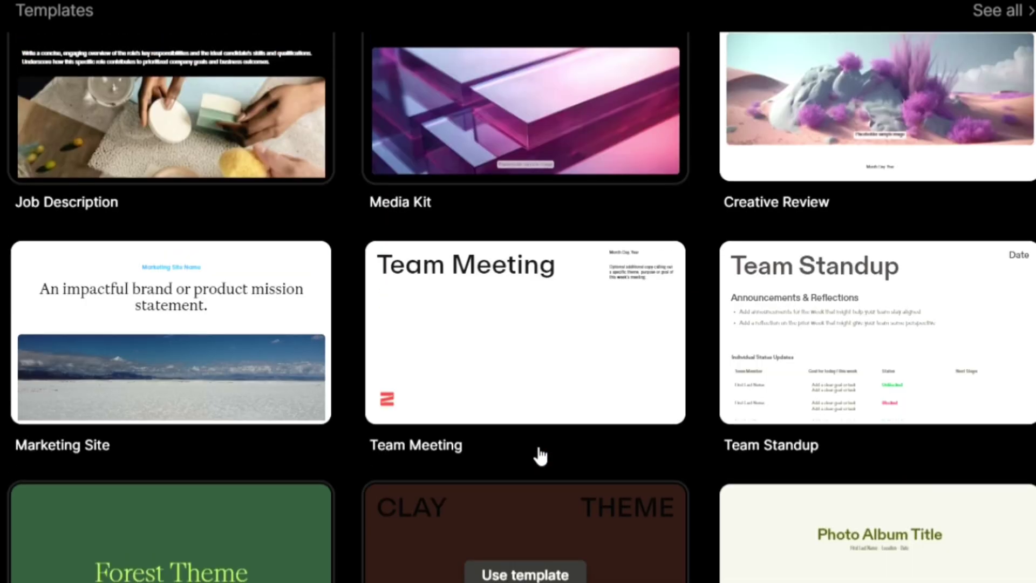
{"action": "scroll", "coordinate": [547, 459], "scroll_direction": "up", "scroll_amount": 3}
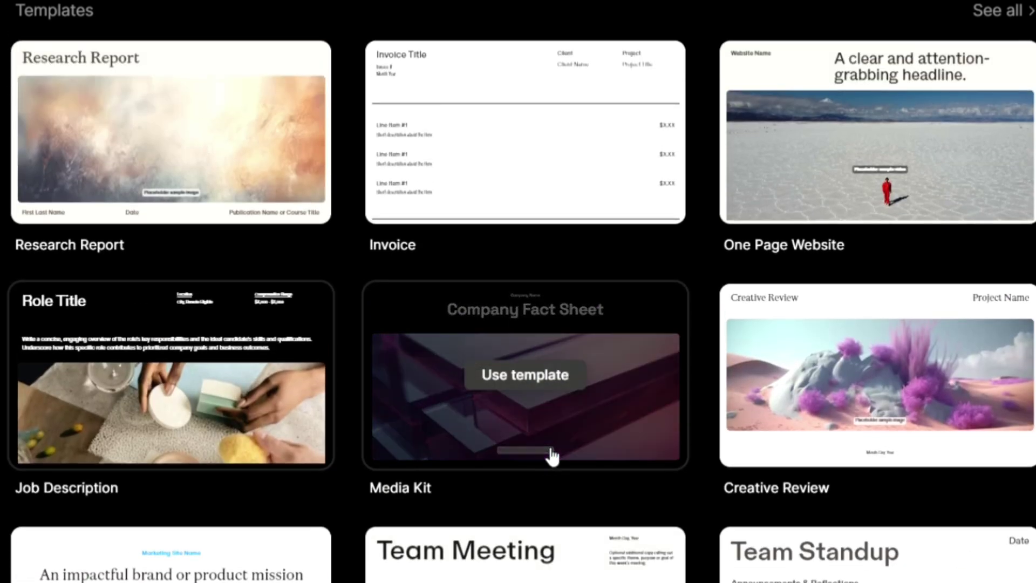
{"action": "scroll", "coordinate": [550, 458], "scroll_direction": "up", "scroll_amount": 2}
{"action": "scroll", "coordinate": [551, 457], "scroll_direction": "up", "scroll_amount": 4}
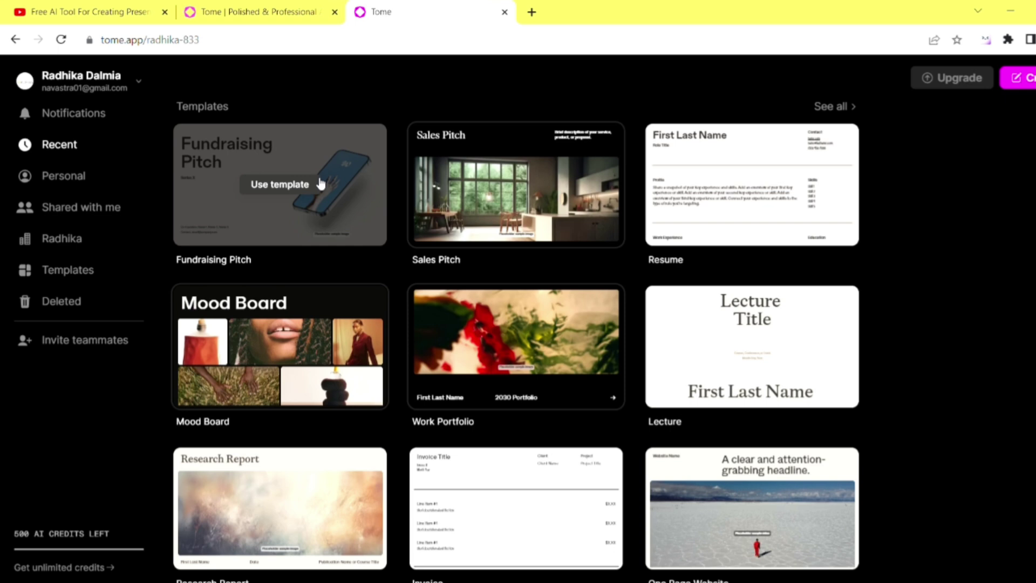
- Use the Fundraising Pitch template to create a new tome
{"action": "left_click", "coordinate": [320, 184]}
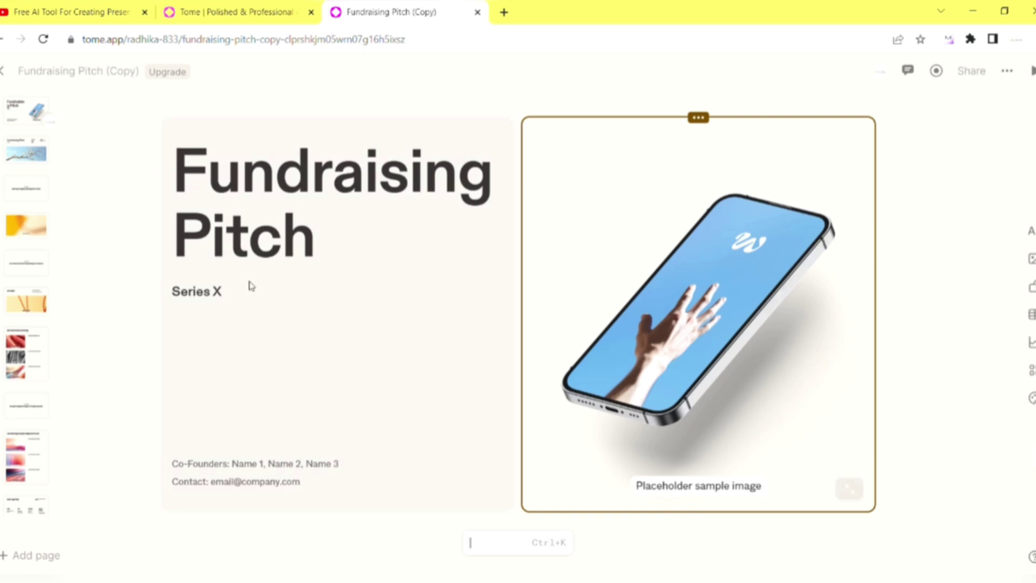
- Browse template slides from The Problem to Target Customer(s), then return to the workspace home
{"action": "left_click", "coordinate": [10, 145]}
{"action": "left_click", "coordinate": [10, 201]}
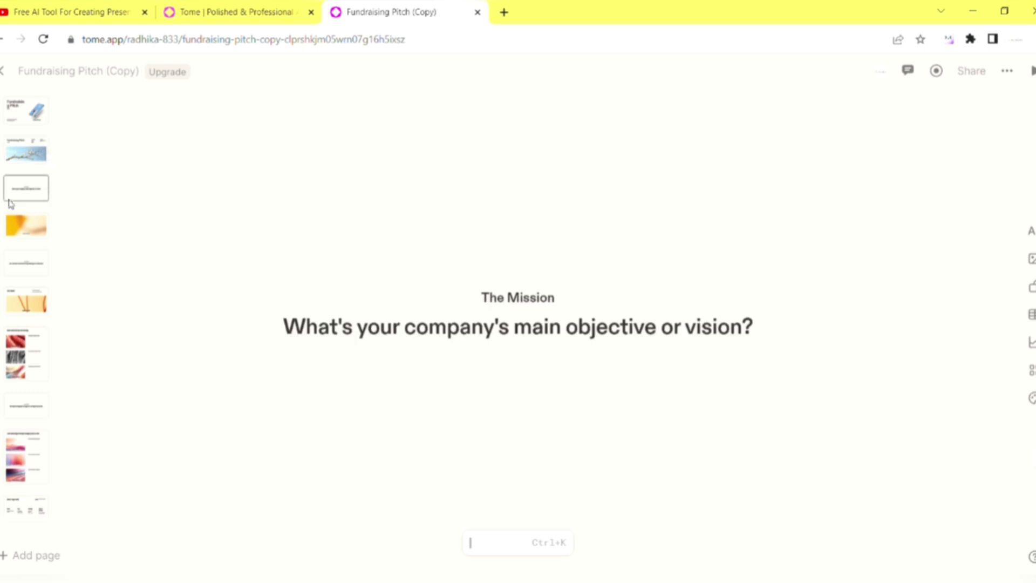
{"action": "left_click", "coordinate": [14, 226]}
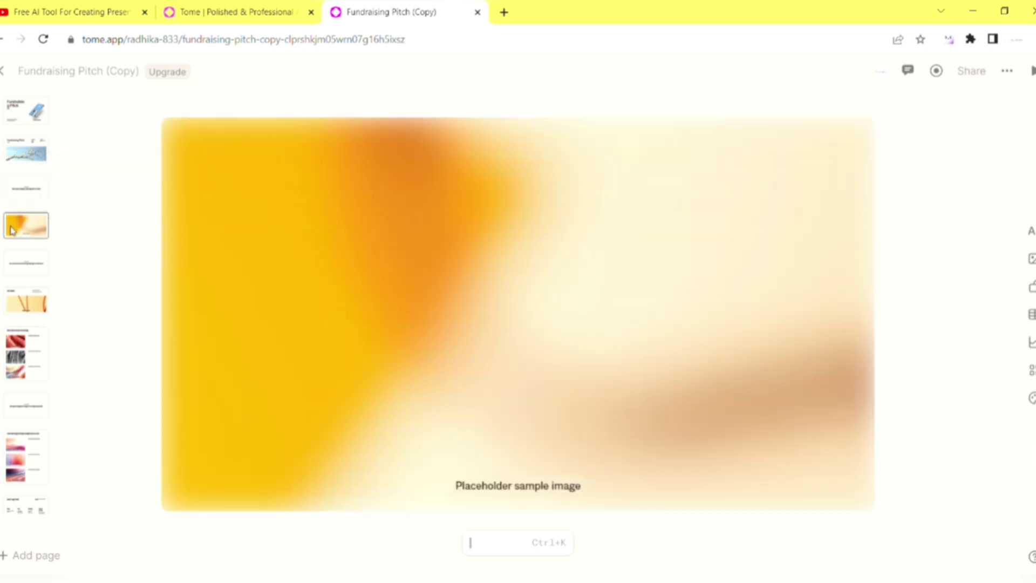
{"action": "left_click", "coordinate": [22, 301]}
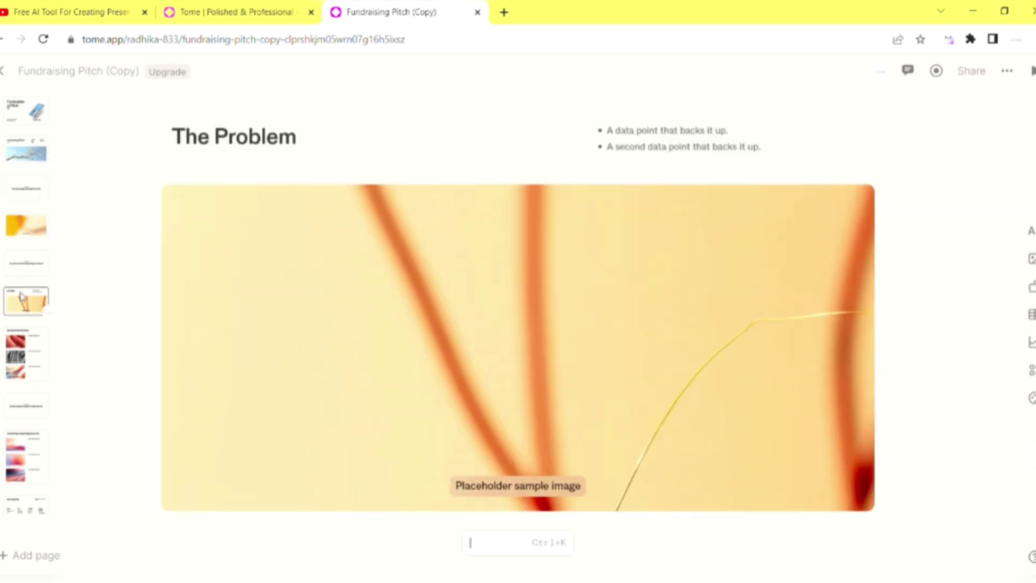
{"action": "left_click", "coordinate": [22, 328]}
{"action": "scroll", "coordinate": [23, 381], "scroll_direction": "down", "scroll_amount": 2}
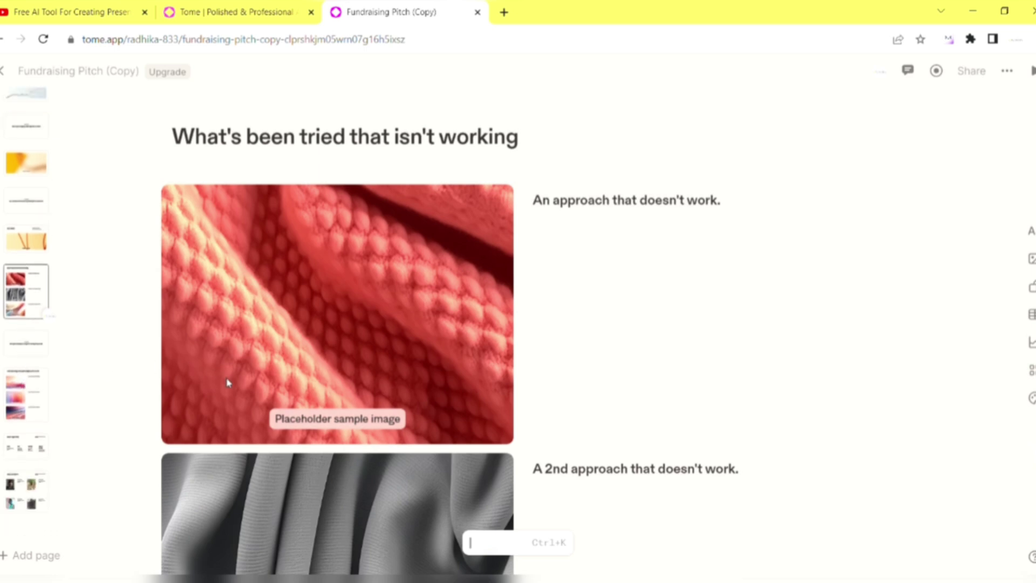
{"action": "scroll", "coordinate": [228, 383], "scroll_direction": "down", "scroll_amount": 2}
{"action": "scroll", "coordinate": [227, 383], "scroll_direction": "down", "scroll_amount": 3}
{"action": "scroll", "coordinate": [227, 383], "scroll_direction": "down", "scroll_amount": 1}
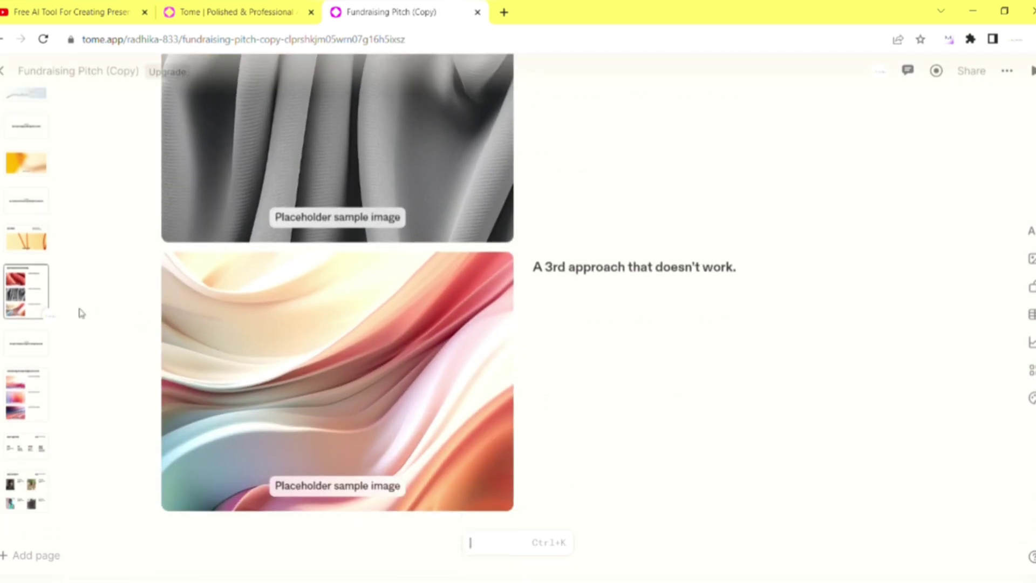
{"action": "left_click", "coordinate": [32, 442]}
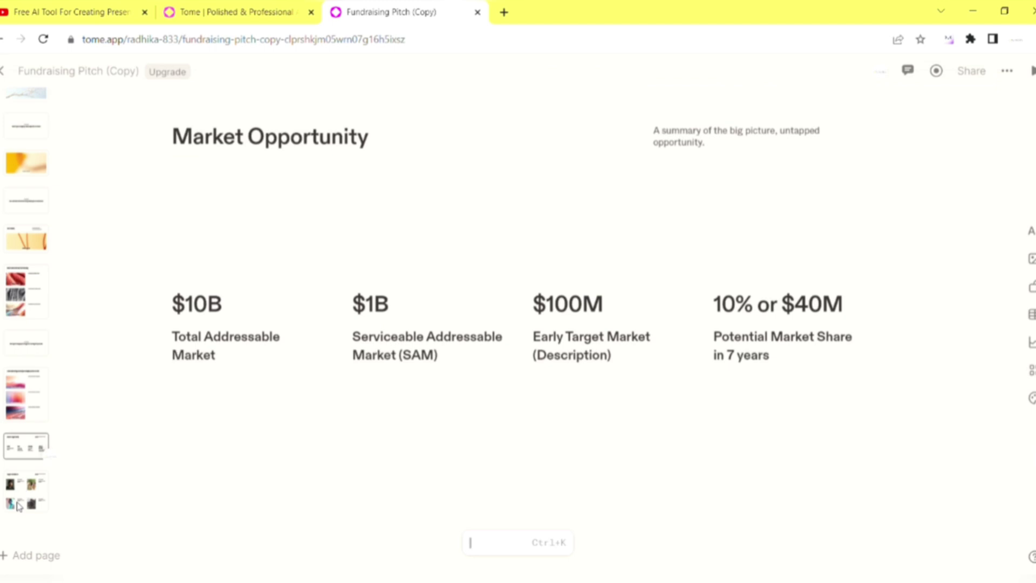
{"action": "left_click", "coordinate": [17, 506]}
{"action": "scroll", "coordinate": [18, 506], "scroll_direction": "down", "scroll_amount": 2}
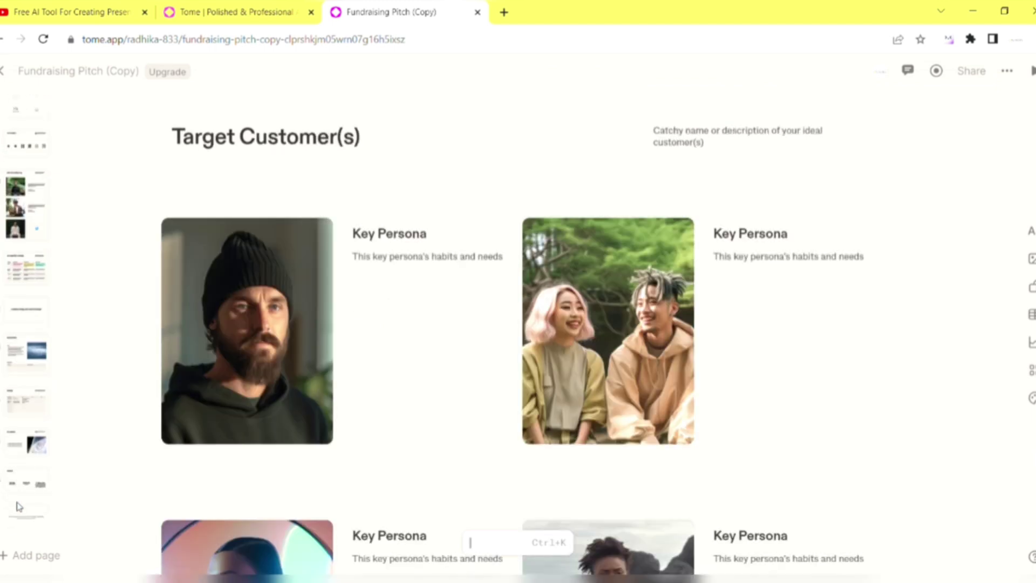
{"action": "scroll", "coordinate": [17, 507], "scroll_direction": "down", "scroll_amount": 3}
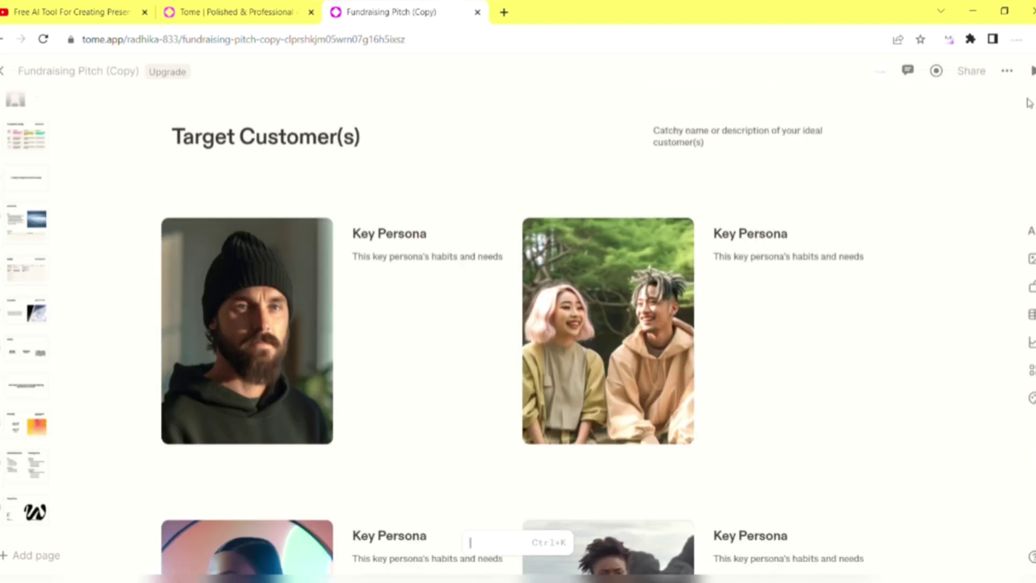
{"action": "left_click", "coordinate": [5, 72]}
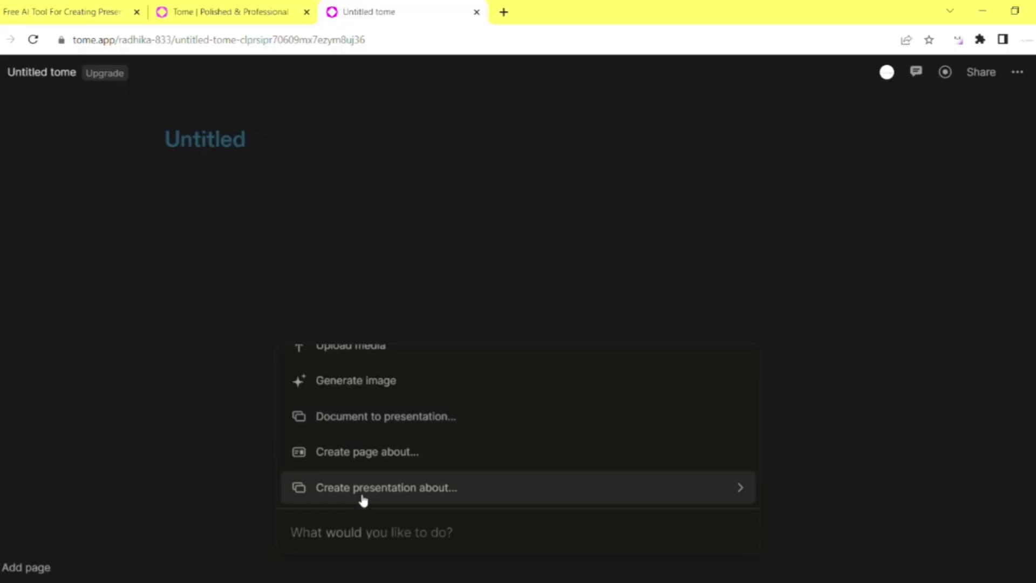
- Submit the topic 'IDEAL BODY LANGUAGES AND ITS BENEFITS' to generate an outline
{"action": "left_click", "coordinate": [363, 488]}
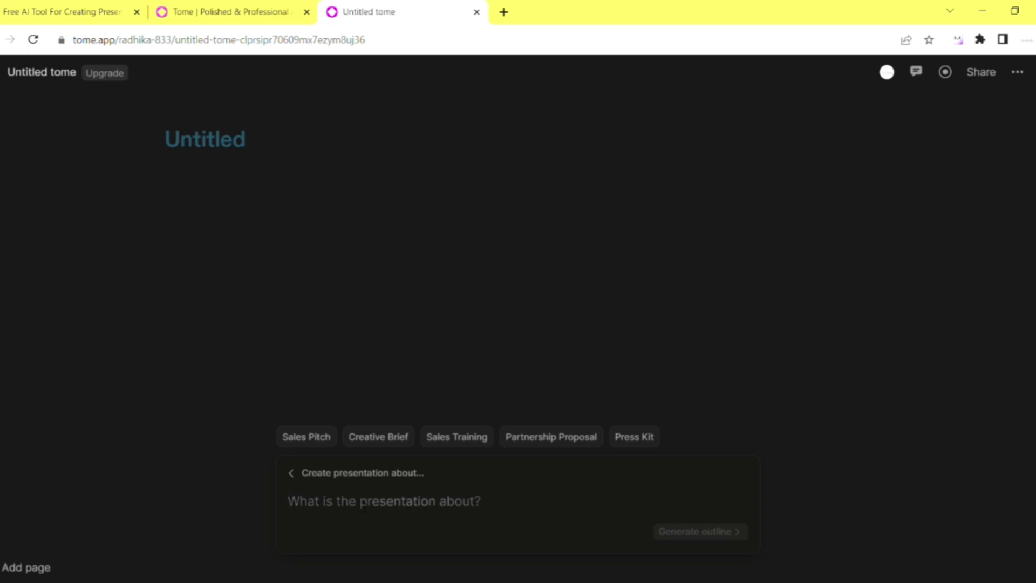
{"action": "key", "text": "BackSpace"}
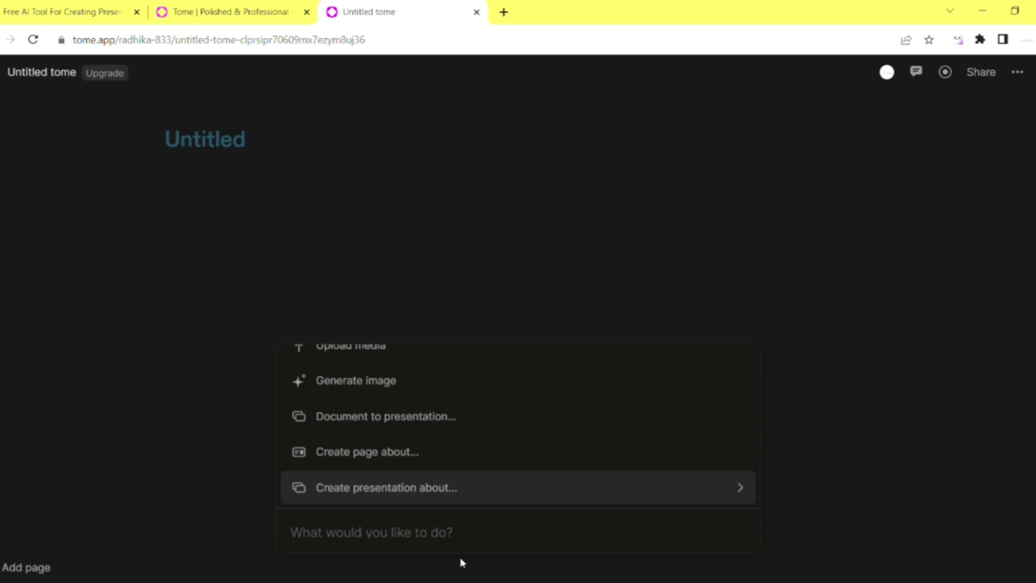
{"action": "type", "text": "PER"}
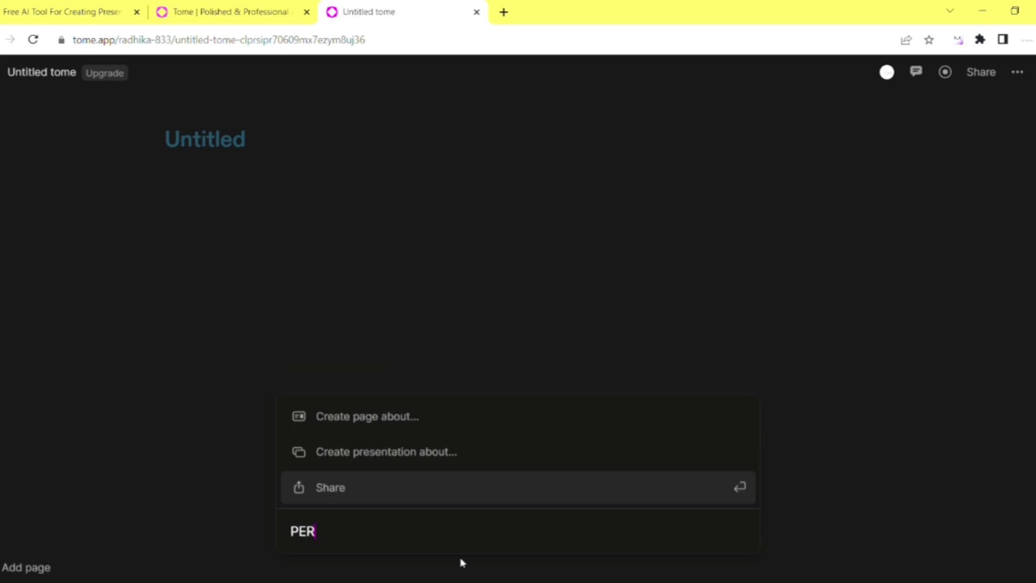
{"action": "type", "text": "FECT"}
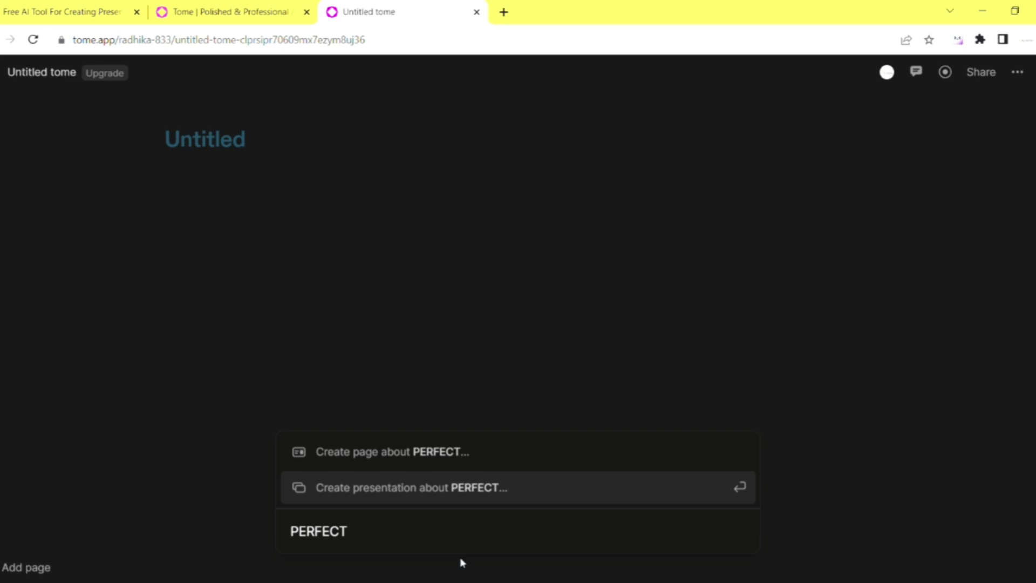
{"action": "type", "text": " POSTURE"}
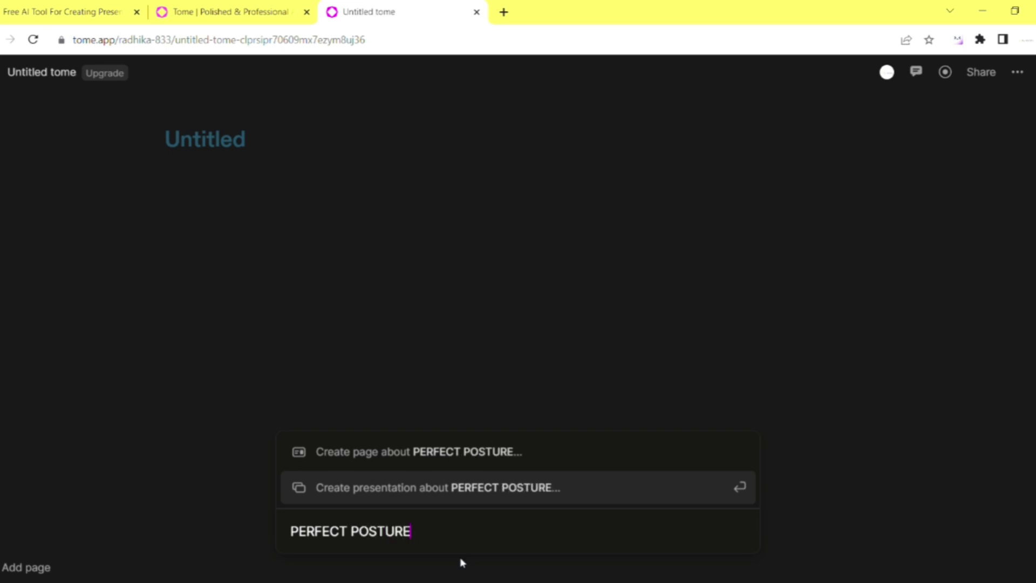
{"action": "type", "text": "S AND I"}
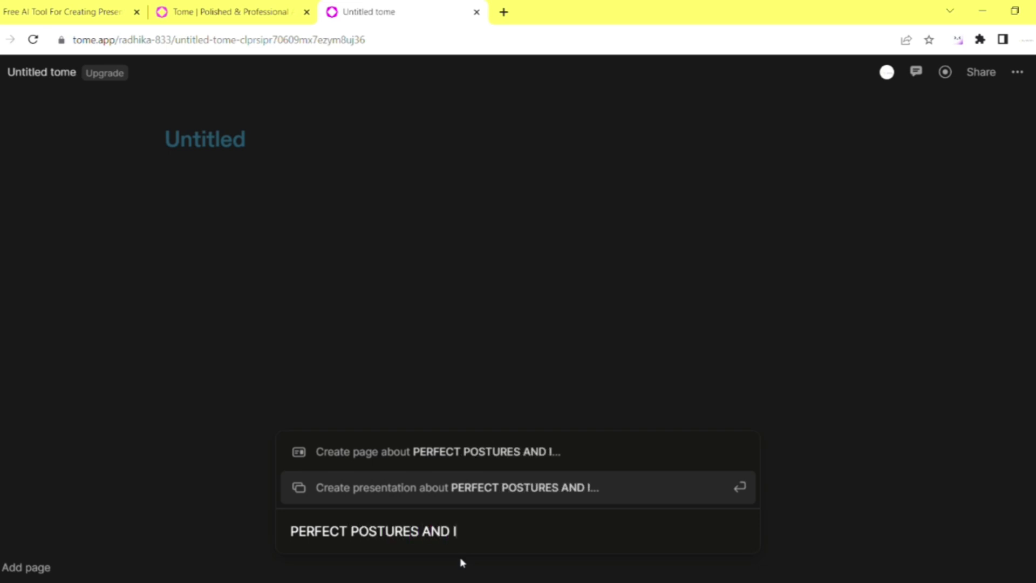
{"action": "type", "text": "TS BENEFI"}
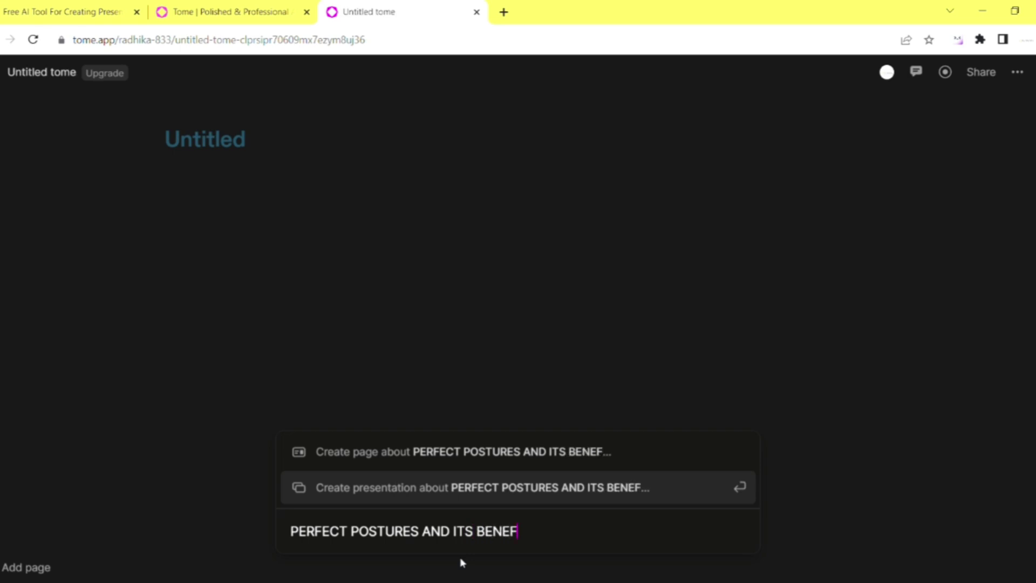
{"action": "type", "text": "TS"}
{"action": "key", "text": "BackSpace"}
{"action": "key", "text": "BackSpace"}
{"action": "key", "text": "BackSpace"}
{"action": "key", "text": "BackSpace"}
{"action": "key", "text": "BackSpace"}
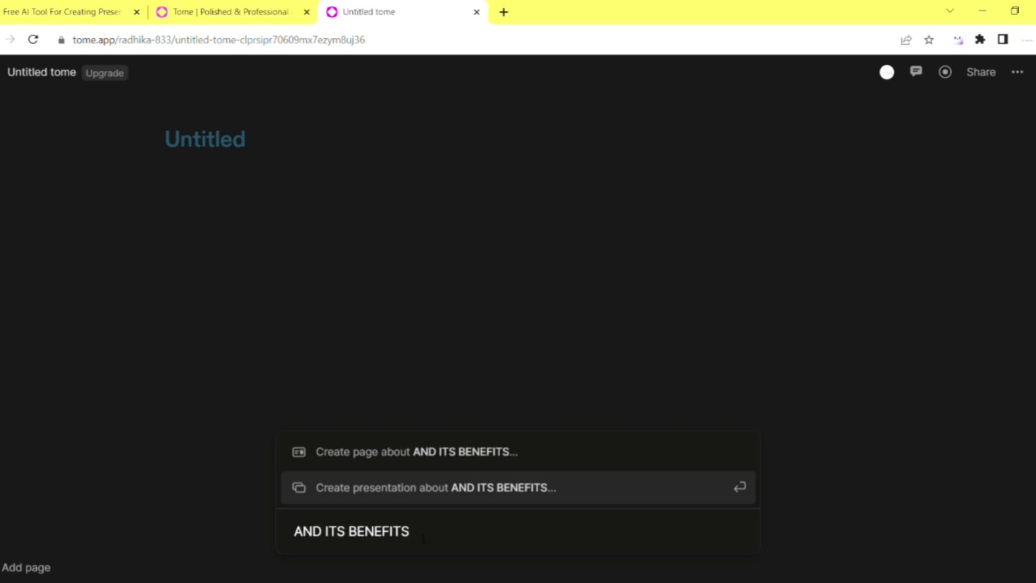
{"action": "type", "text": "IDEAL "}
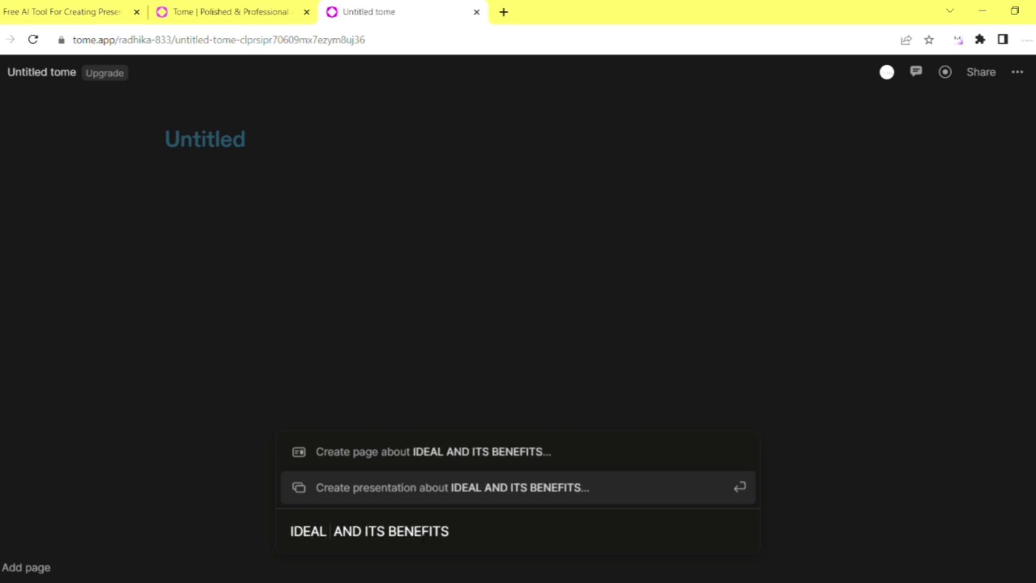
{"action": "type", "text": "BODY L"}
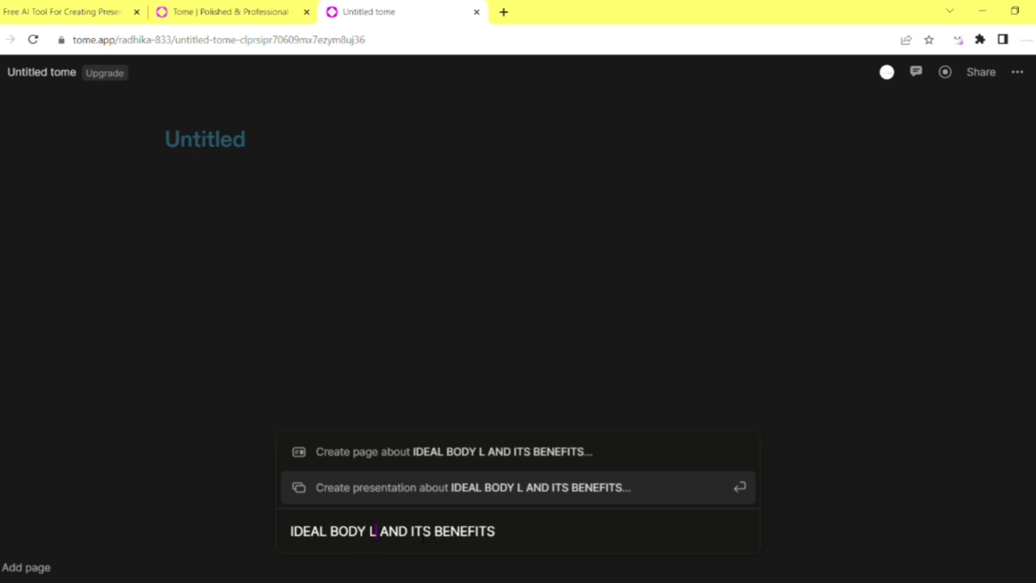
{"action": "type", "text": "ANGUAGES"}
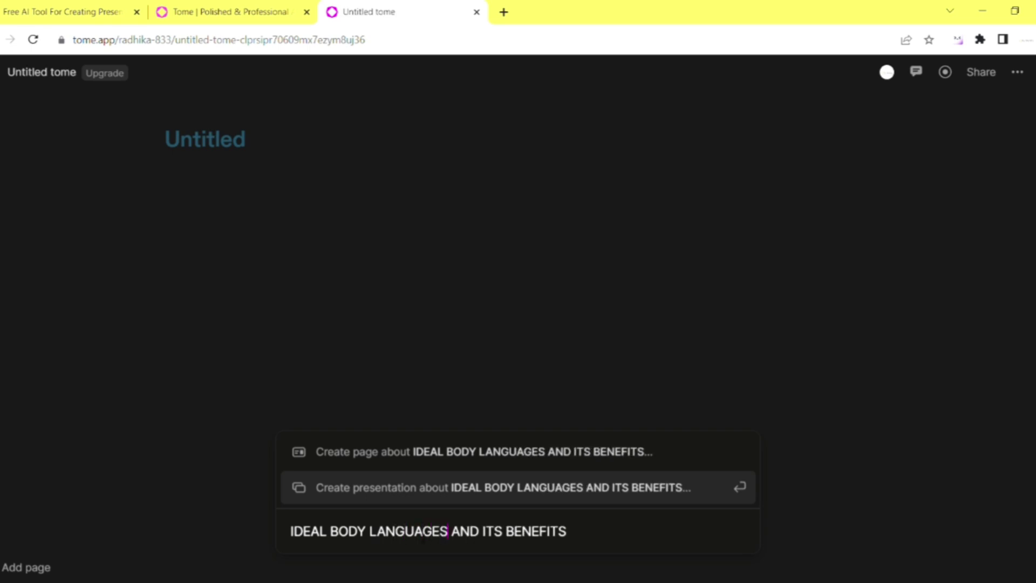
{"action": "key", "text": "Return"}
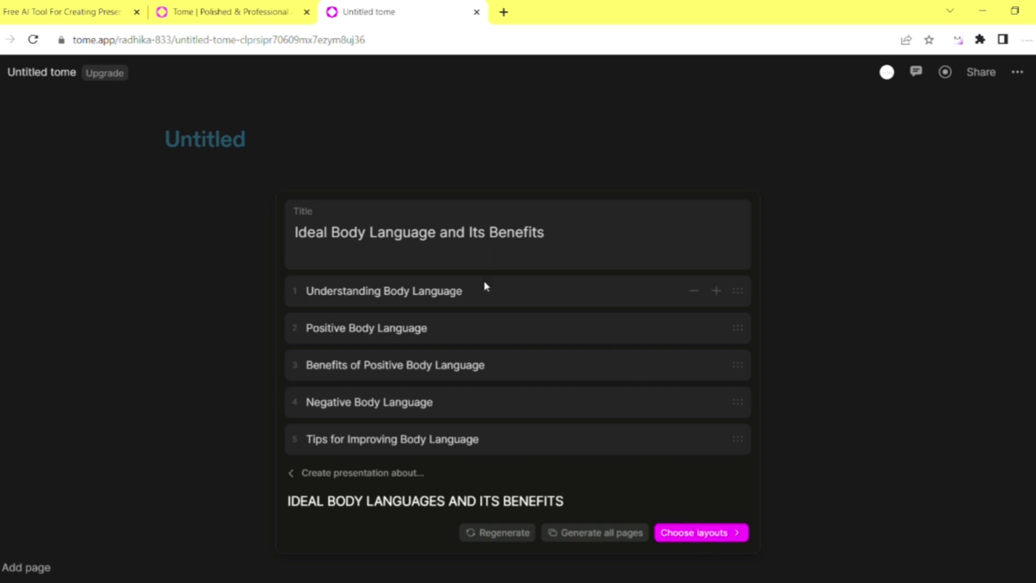
- Drag an outline section row briefly, keeping the five sections in their original order
{"action": "mouse_move", "coordinate": [518, 328]}
{"action": "left_click_drag", "start_coordinate": [752, 337], "coordinate": [731, 342]}
- Accept the title and first page layouts, then regenerate layouts for page 2/5
{"action": "left_click", "coordinate": [692, 534]}
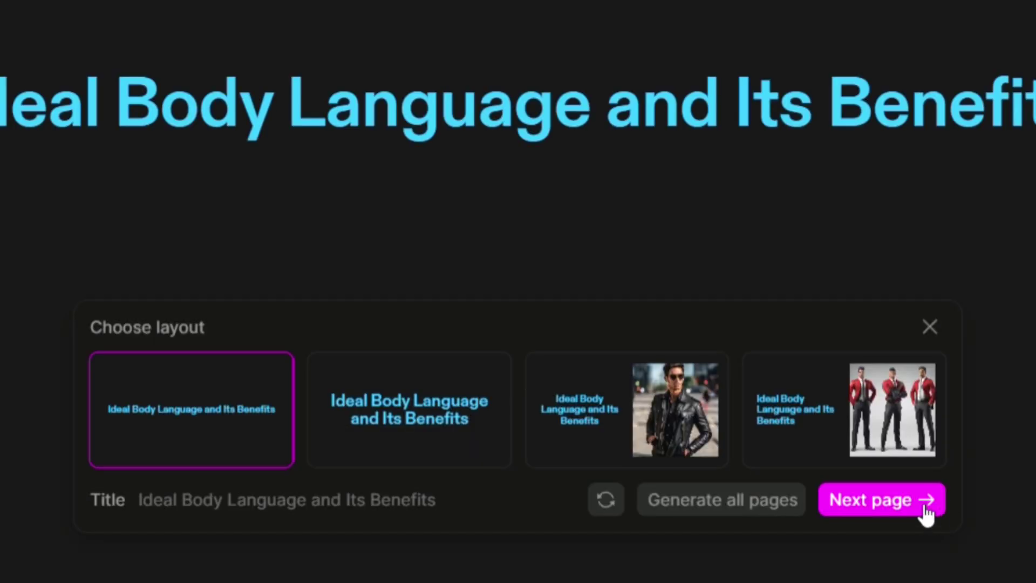
{"action": "left_click", "coordinate": [733, 536]}
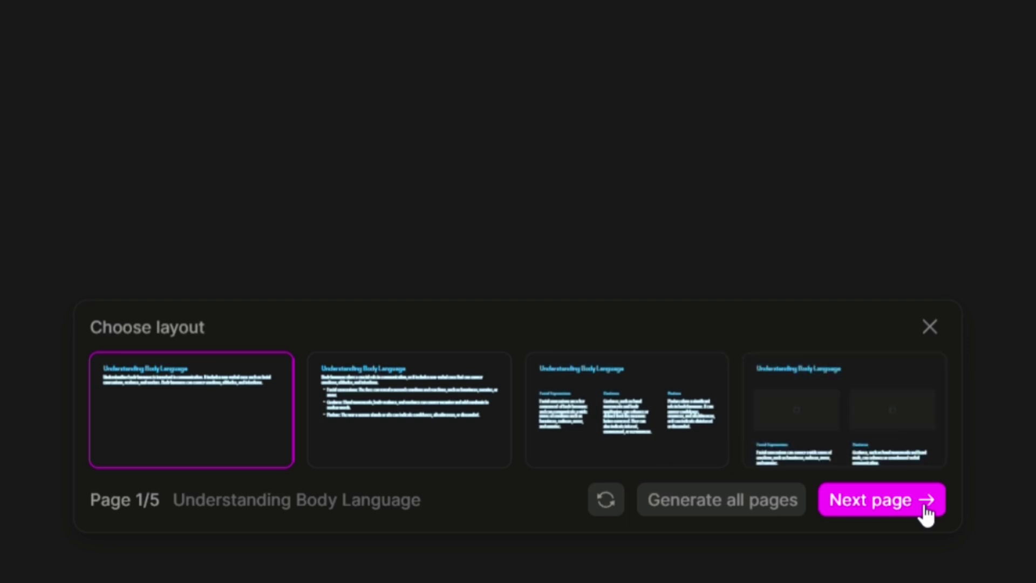
{"action": "left_click", "coordinate": [925, 508]}
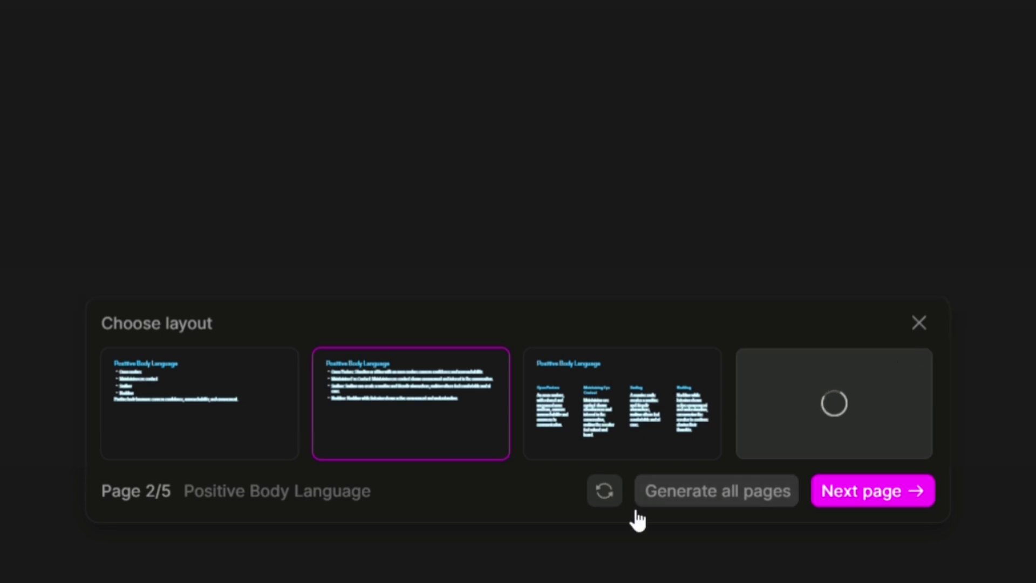
{"action": "left_click", "coordinate": [608, 490]}
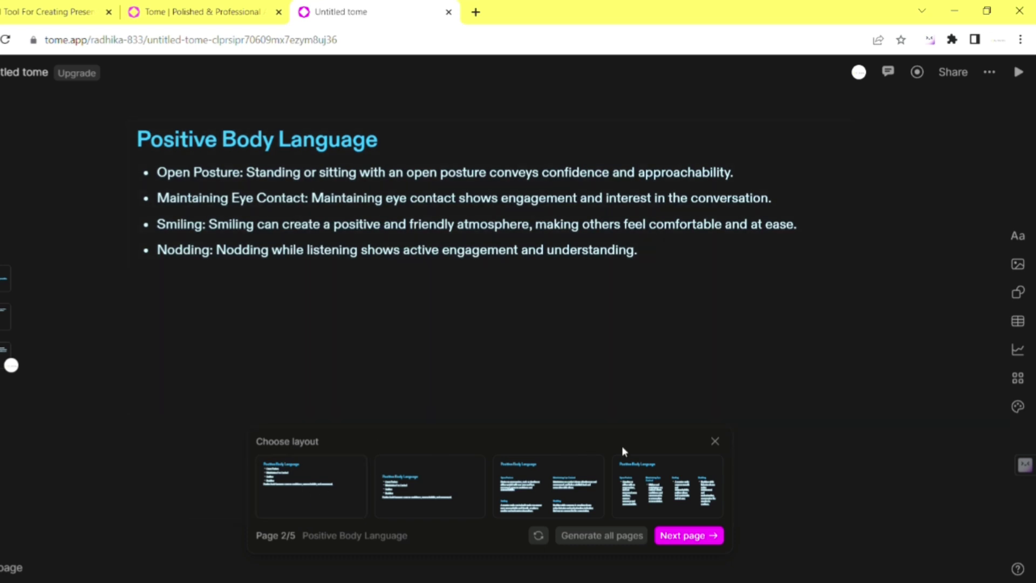
- Generate all remaining pages and start an AI-generated image for the slide
{"action": "left_click", "coordinate": [592, 536]}
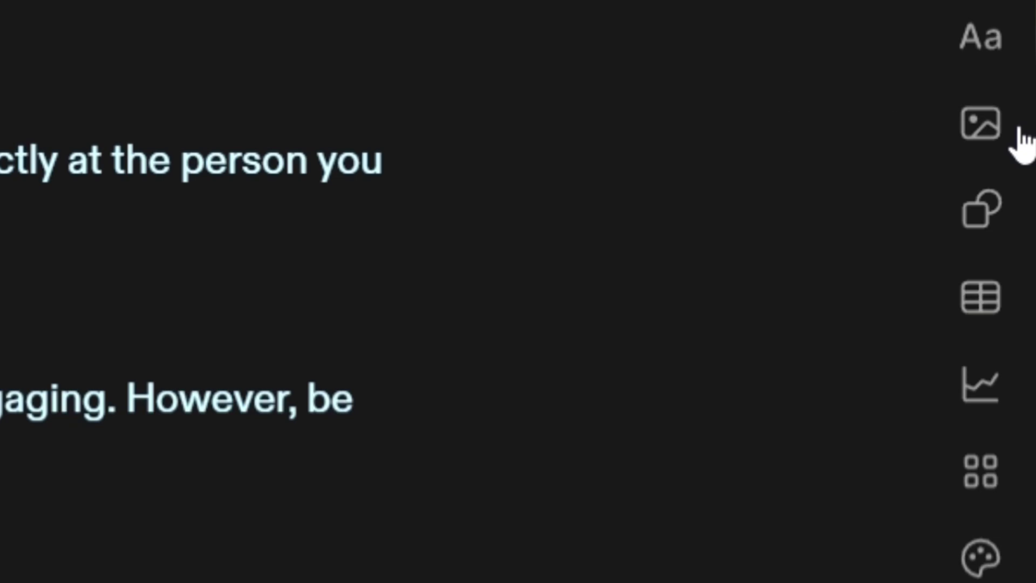
{"action": "left_click", "coordinate": [1013, 144]}
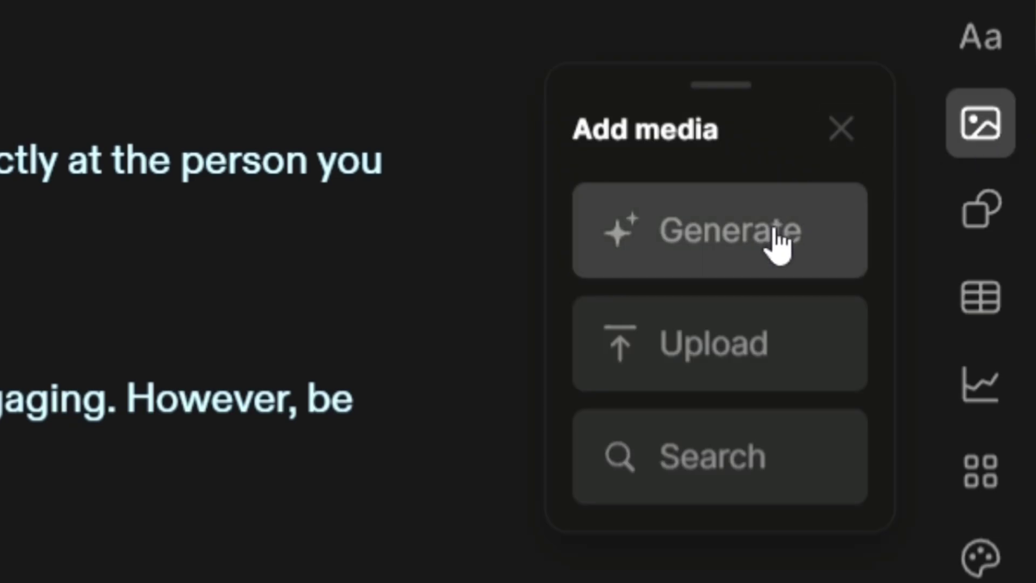
{"action": "left_click", "coordinate": [778, 243]}
{"action": "type", "text": "A PERSON"}
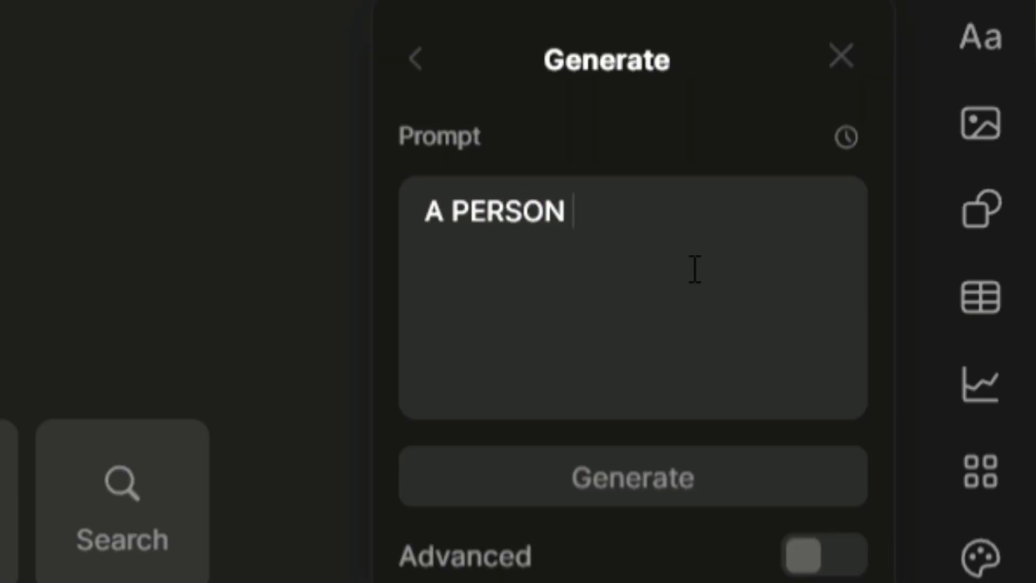
{"action": "type", "text": " CORRECTING"}
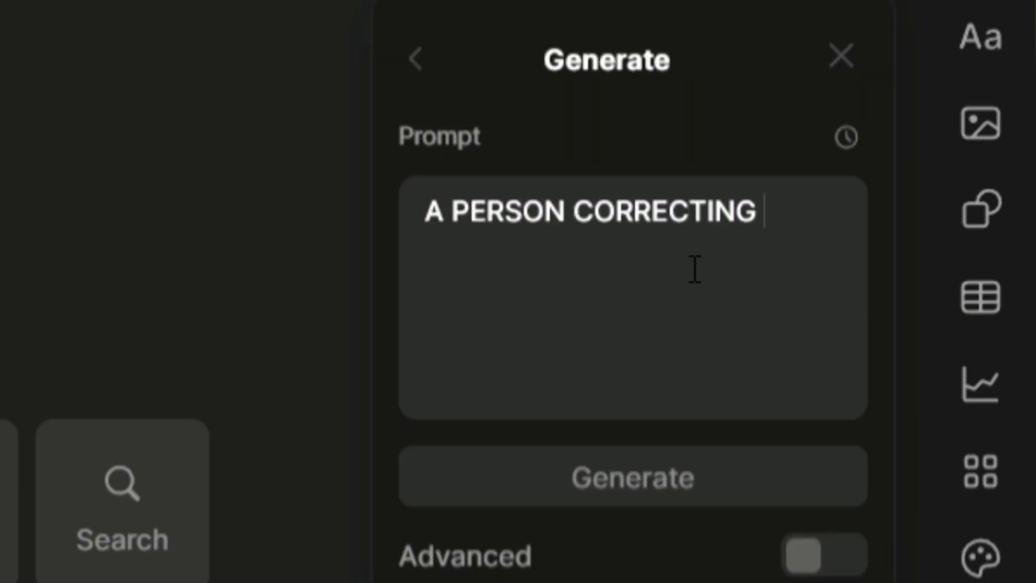
{"action": "type", "text": " SOMEONE'"}
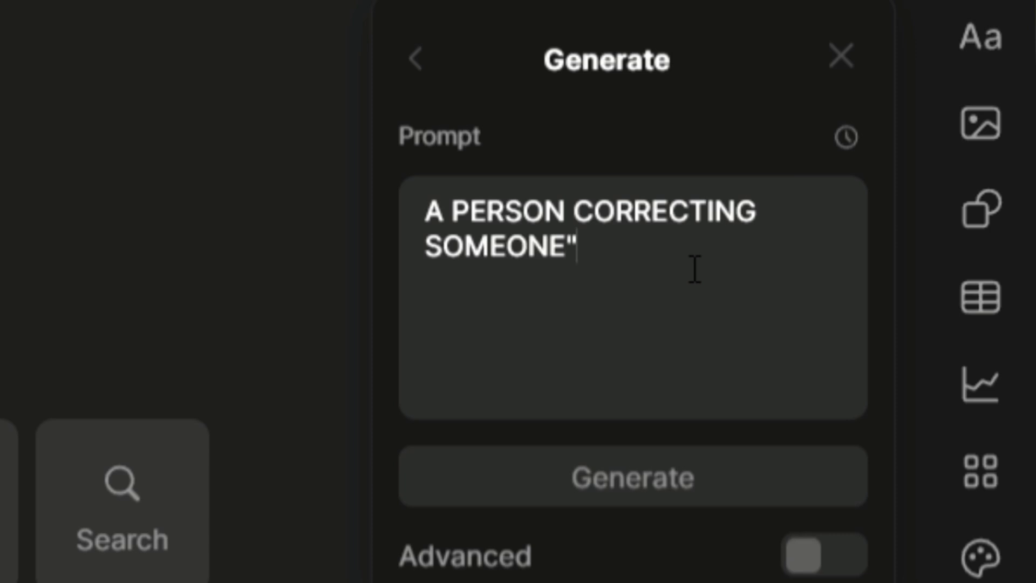
{"action": "type", "text": "S BVO"}
- Generate images from a prompt about a person helping correct someone's body posture
{"action": "key", "text": "BackSpace"}
{"action": "key", "text": "BackSpace"}
{"action": "type", "text": "O"}
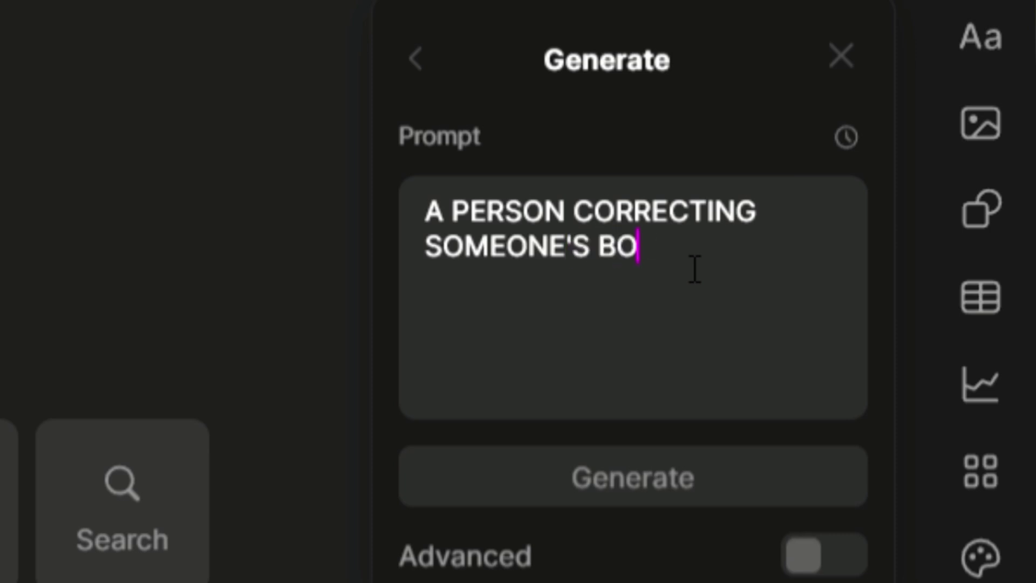
{"action": "type", "text": "DY POSTURE"}
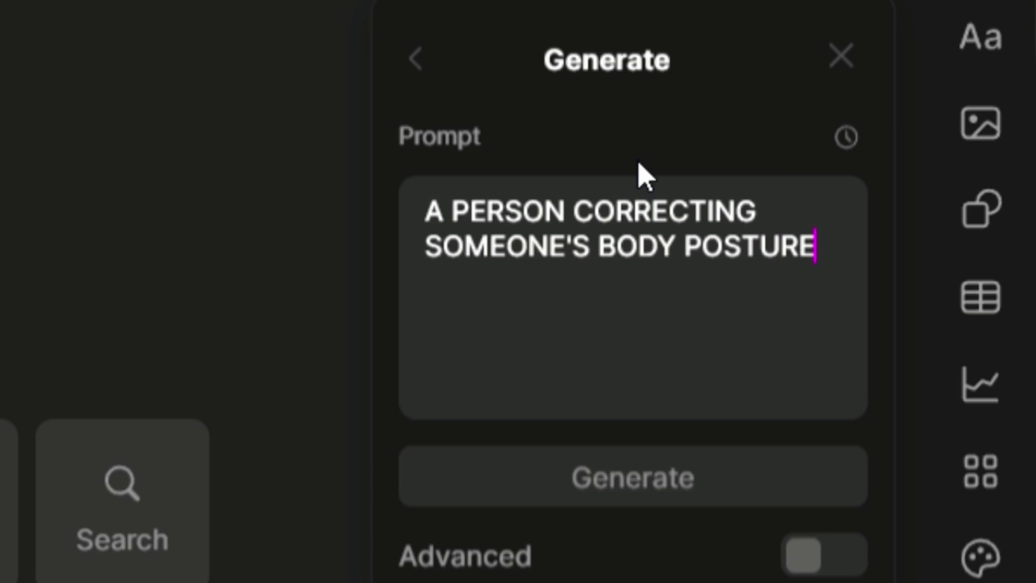
{"action": "left_click", "coordinate": [566, 213]}
{"action": "type", "text": "HELP"}
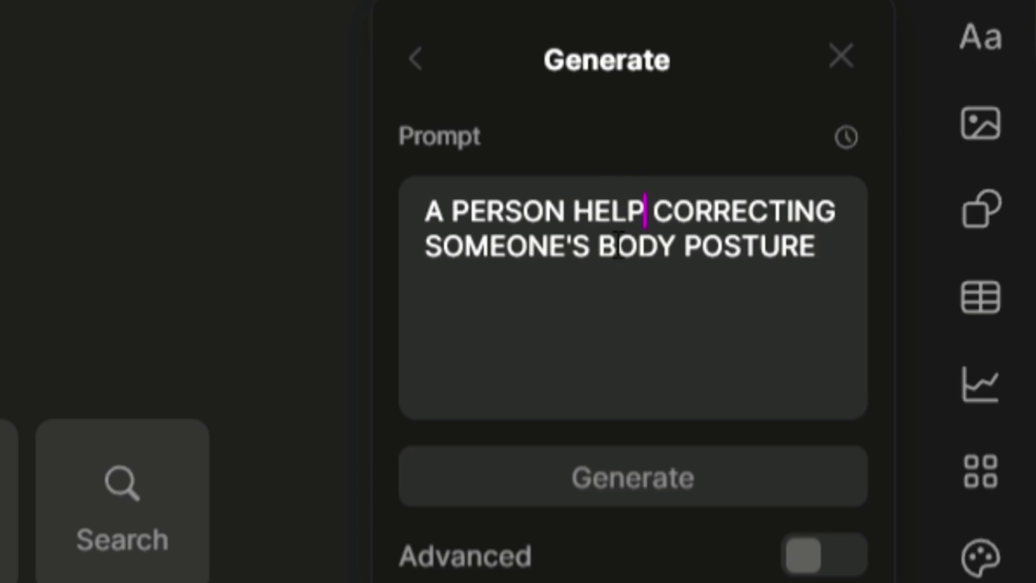
{"action": "type", "text": "ING"}
{"action": "left_click", "coordinate": [607, 259]}
{"action": "key", "text": "BackSpace"}
{"action": "key", "text": "BackSpace"}
{"action": "key", "text": "BackSpace"}
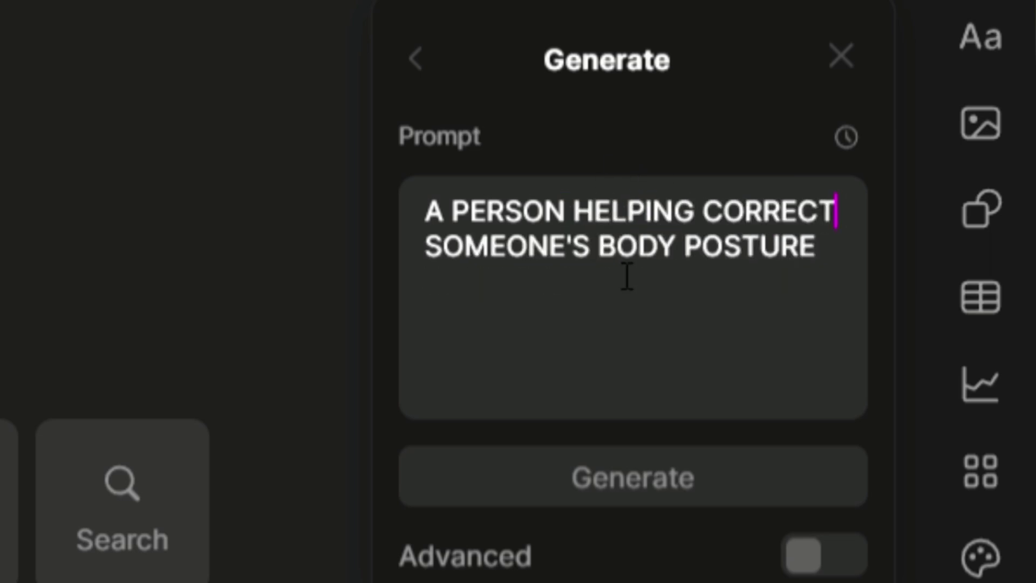
{"action": "key", "text": "BackSpace"}
{"action": "type", "text": "T"}
{"action": "left_click", "coordinate": [662, 489]}
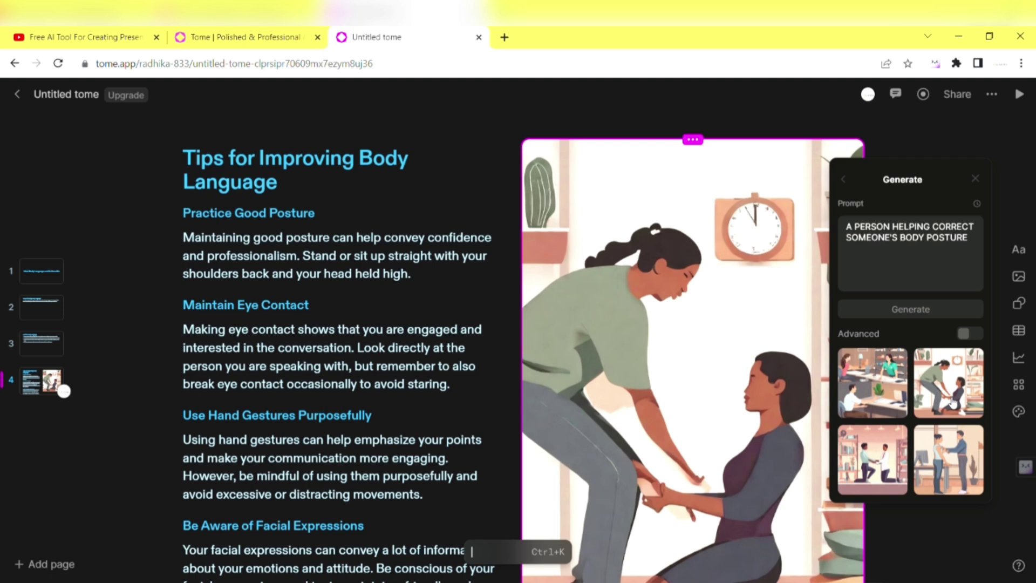
- Place the two-men illustration on the slide, keeping the square image dimension
{"action": "left_click", "coordinate": [870, 461]}
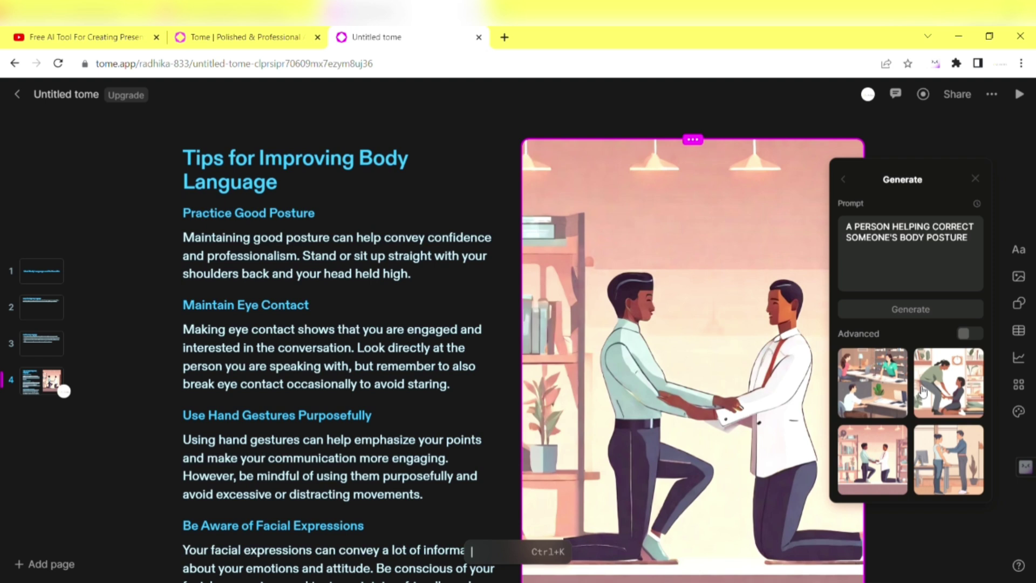
{"action": "left_click", "coordinate": [973, 334]}
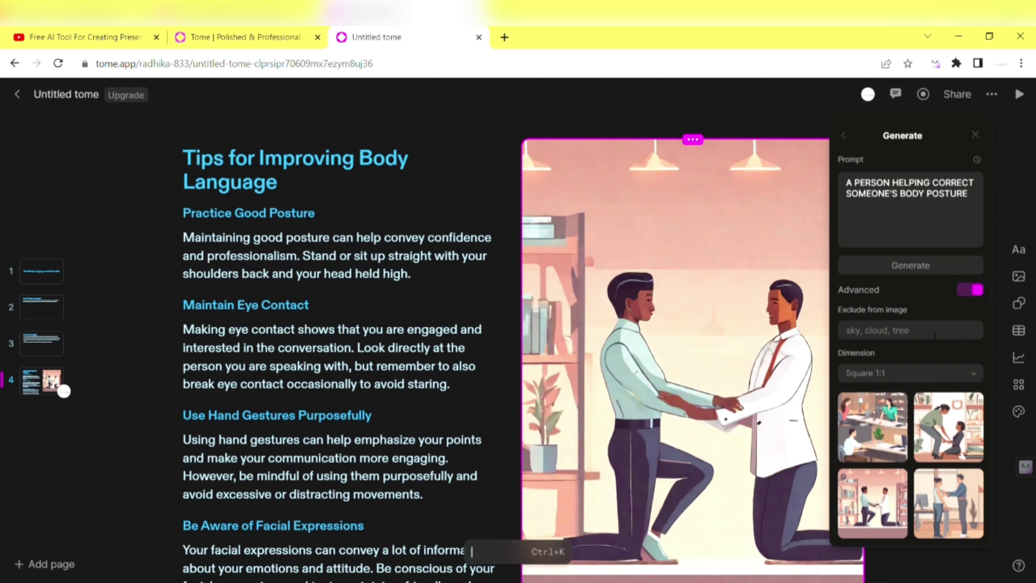
{"action": "left_click", "coordinate": [969, 374]}
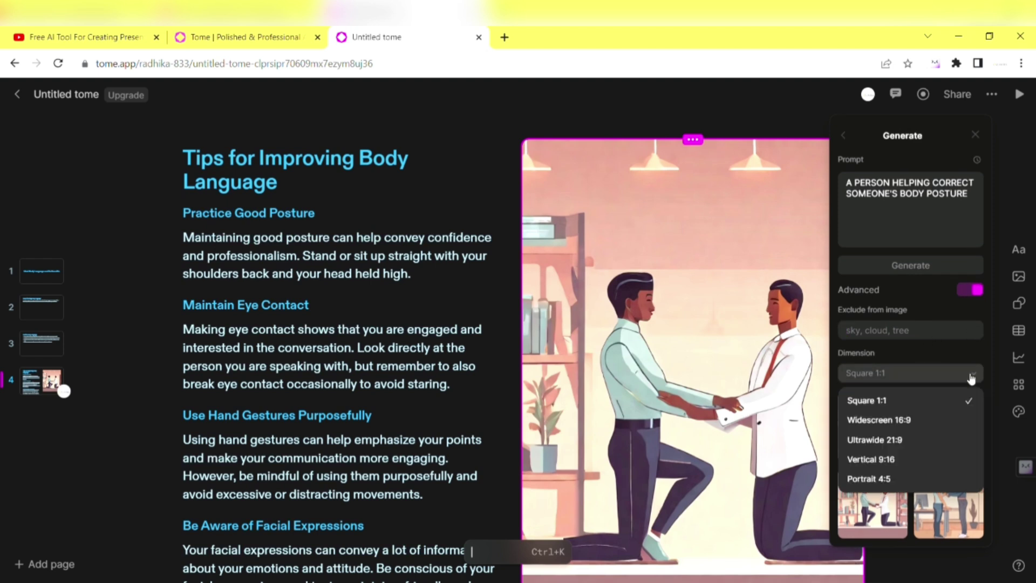
{"action": "left_click", "coordinate": [924, 333]}
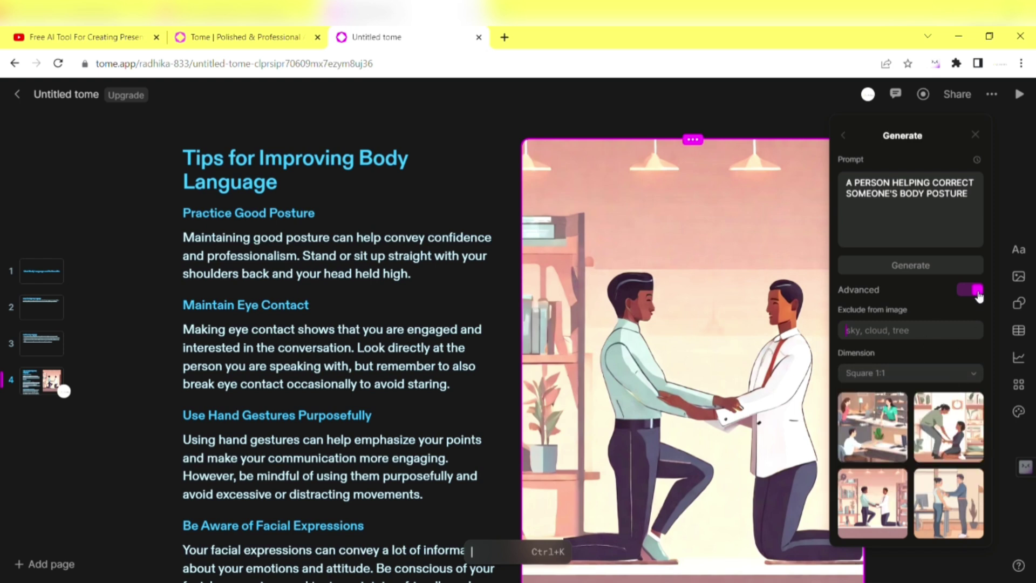
{"action": "left_click", "coordinate": [976, 291]}
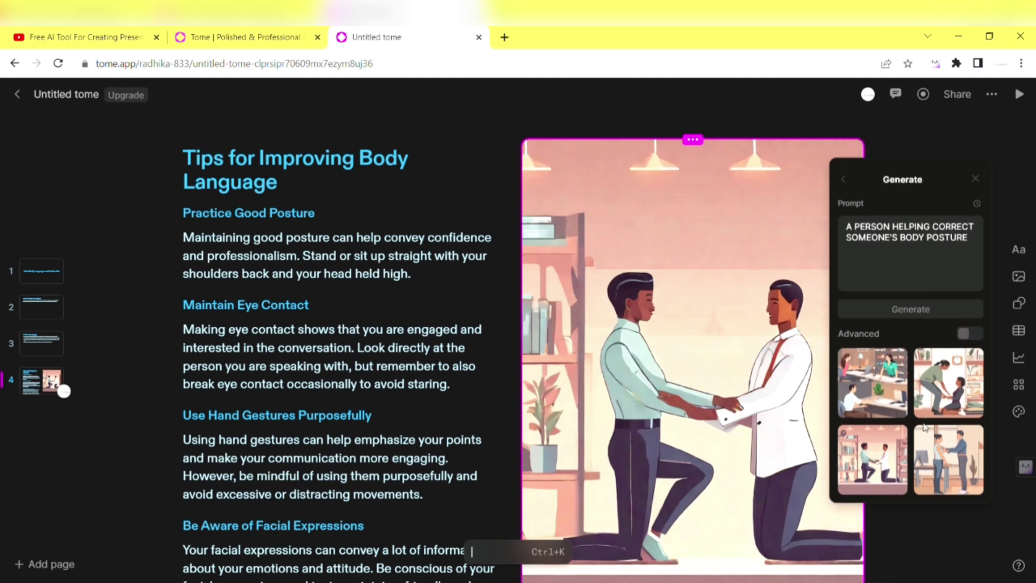
- Use the office desk scene as the slide image and set dimensions to Widescreen 16:9
{"action": "left_click", "coordinate": [897, 394]}
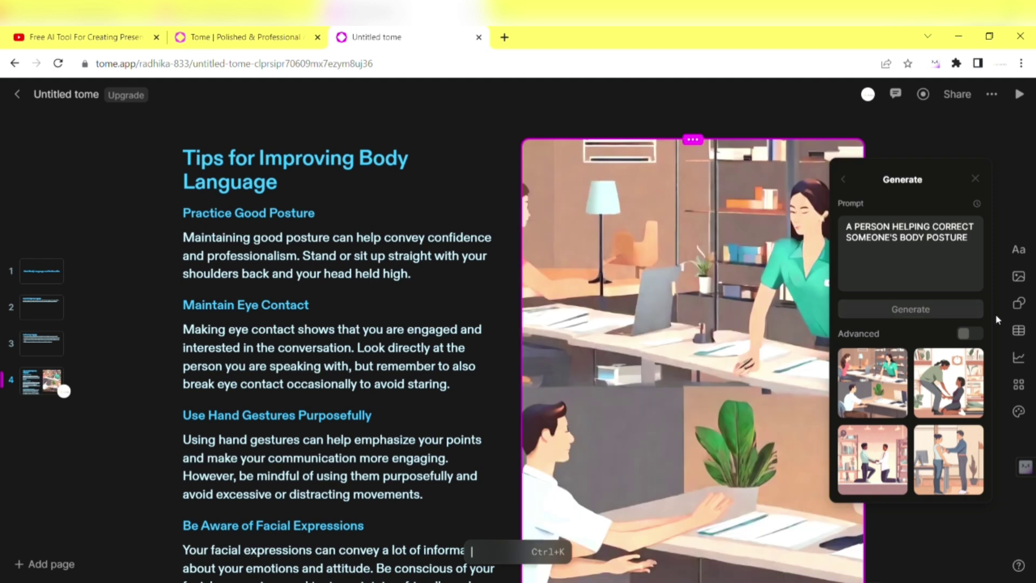
{"action": "left_click", "coordinate": [972, 336]}
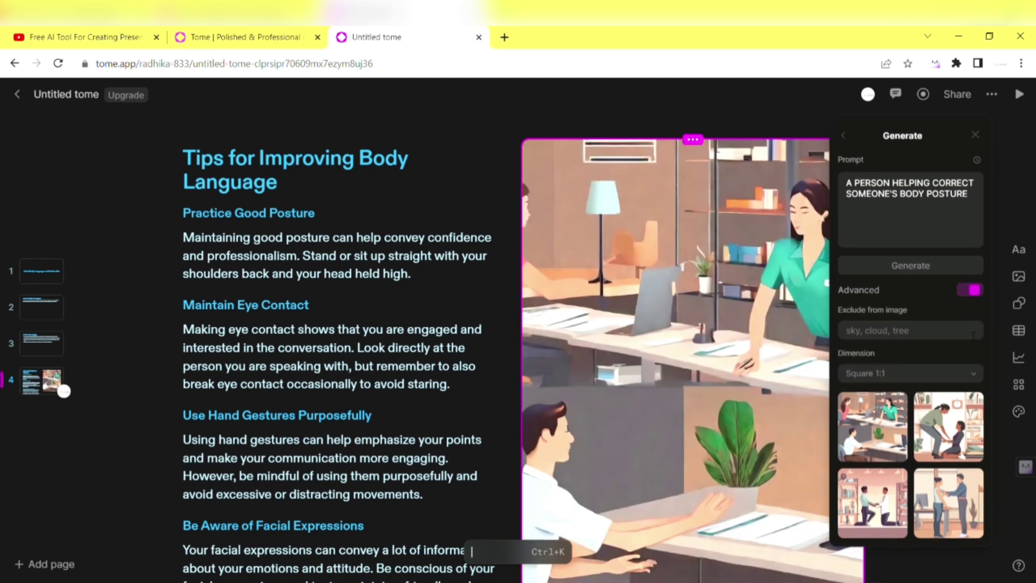
{"action": "left_click", "coordinate": [960, 374]}
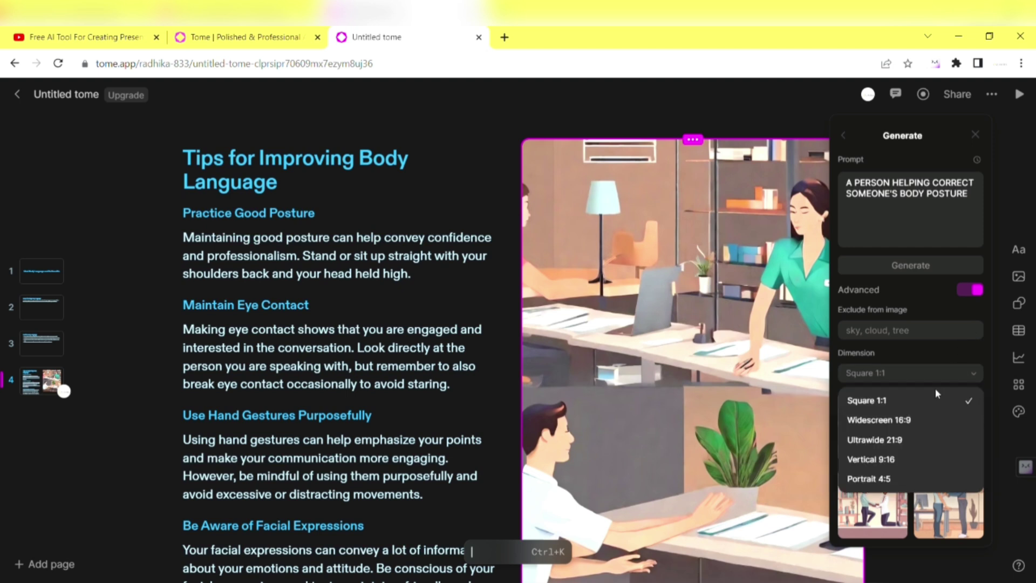
{"action": "left_click", "coordinate": [920, 419]}
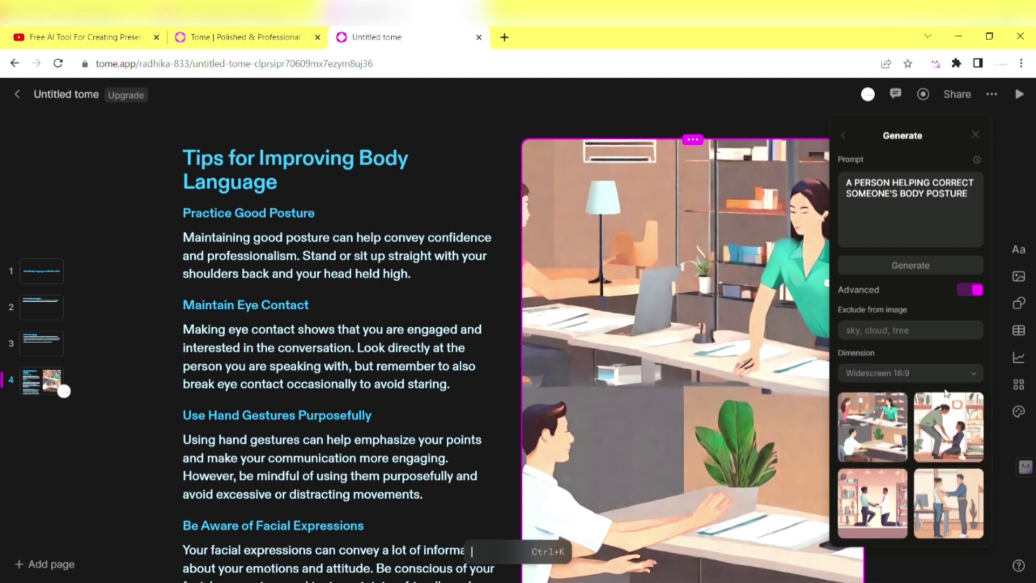
{"action": "left_click", "coordinate": [955, 376]}
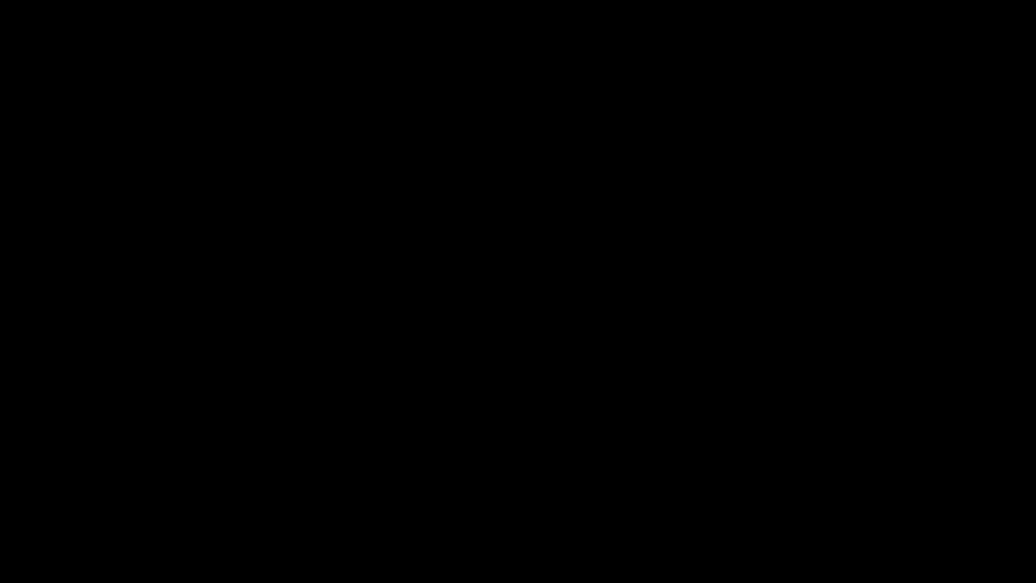
- Open the tome's more-options menu listing duplicate, rename and PDF export
{"action": "left_click", "coordinate": [991, 81]}
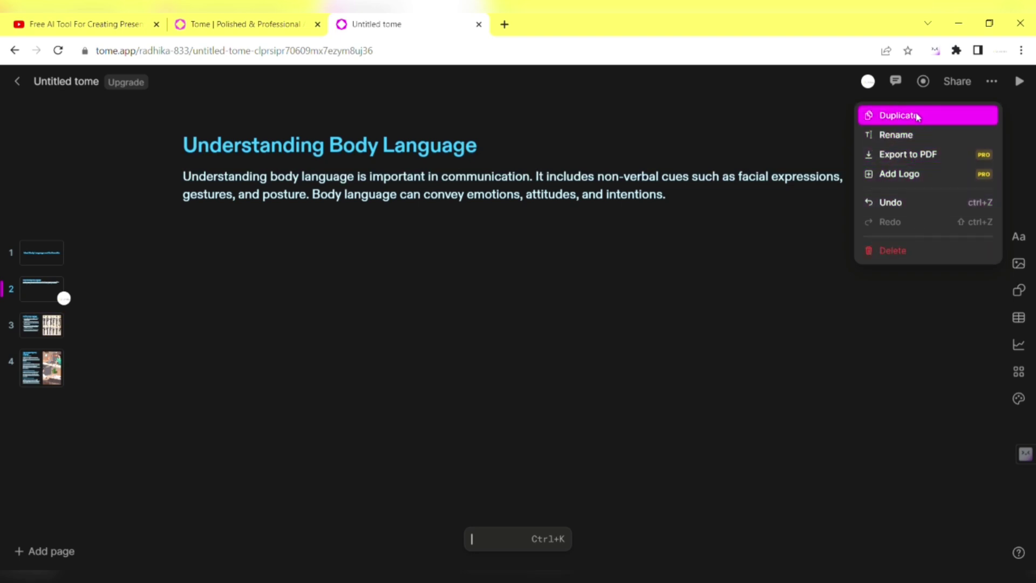
- Close the more-options menu without selecting anything
{"action": "left_click", "coordinate": [940, 316]}
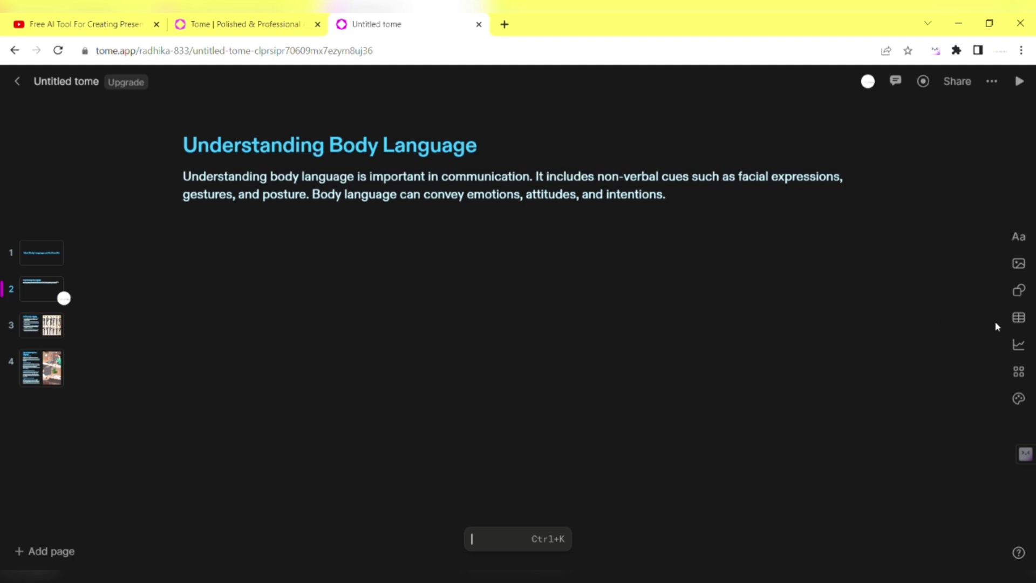